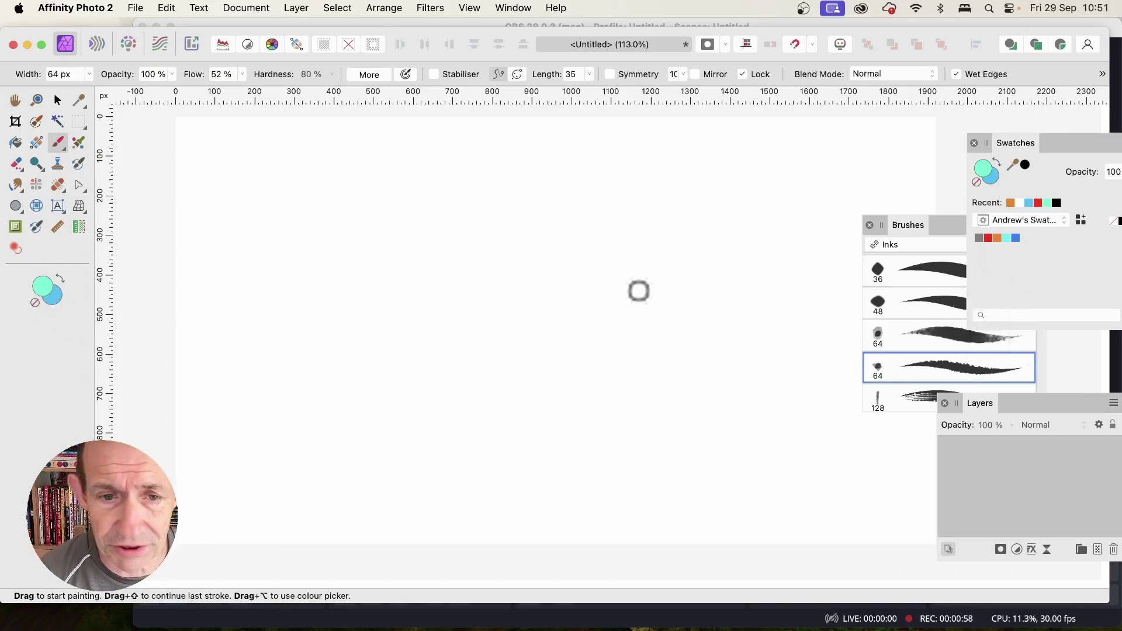
Step: Paint a wavy mint-green ink stroke across the left-centre of the canvas and bring the layer list over beside the artwork
mouse_move(548, 321)
mouse_down()
mouse_move(519, 320)
mouse_move(536, 301)
mouse_move(476, 323)
mouse_up()
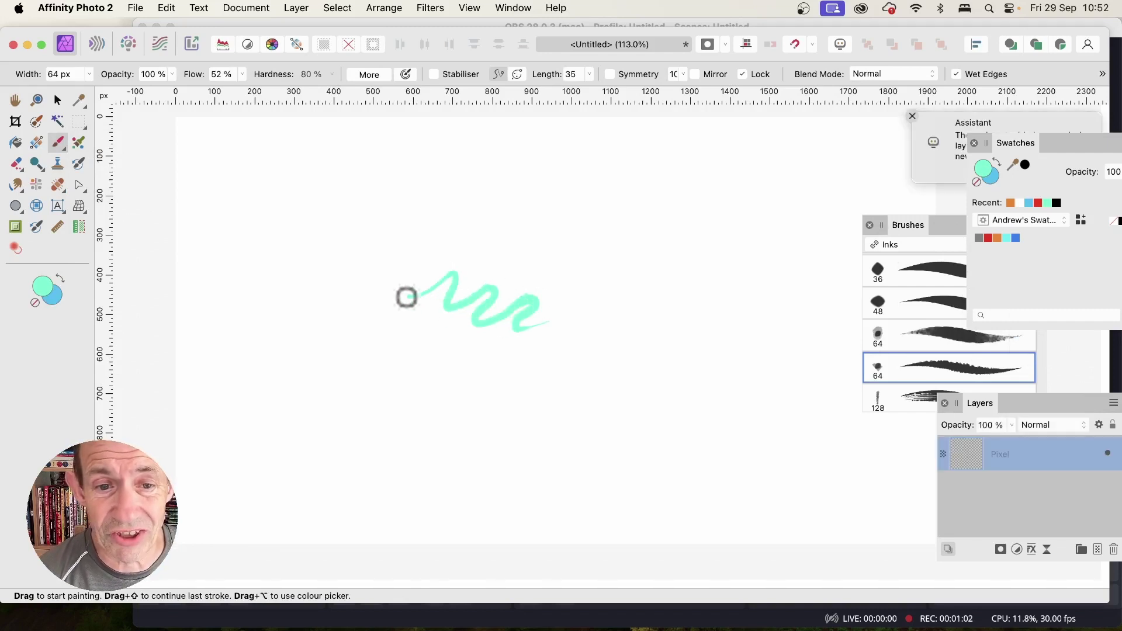
drag(346, 280, 310, 233)
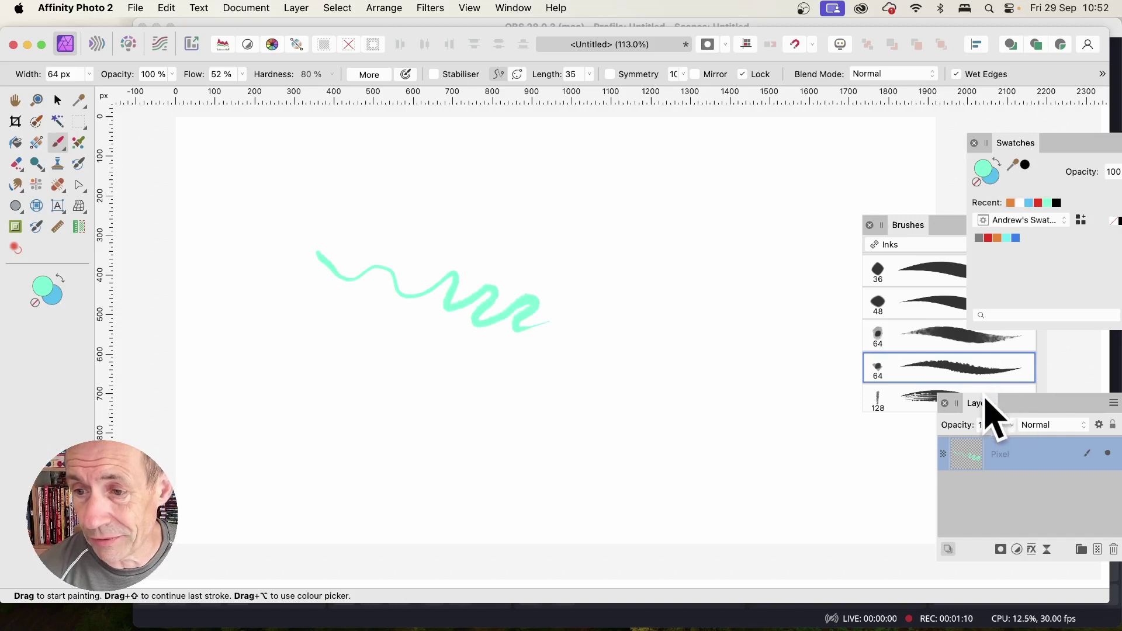
drag(985, 403, 805, 240)
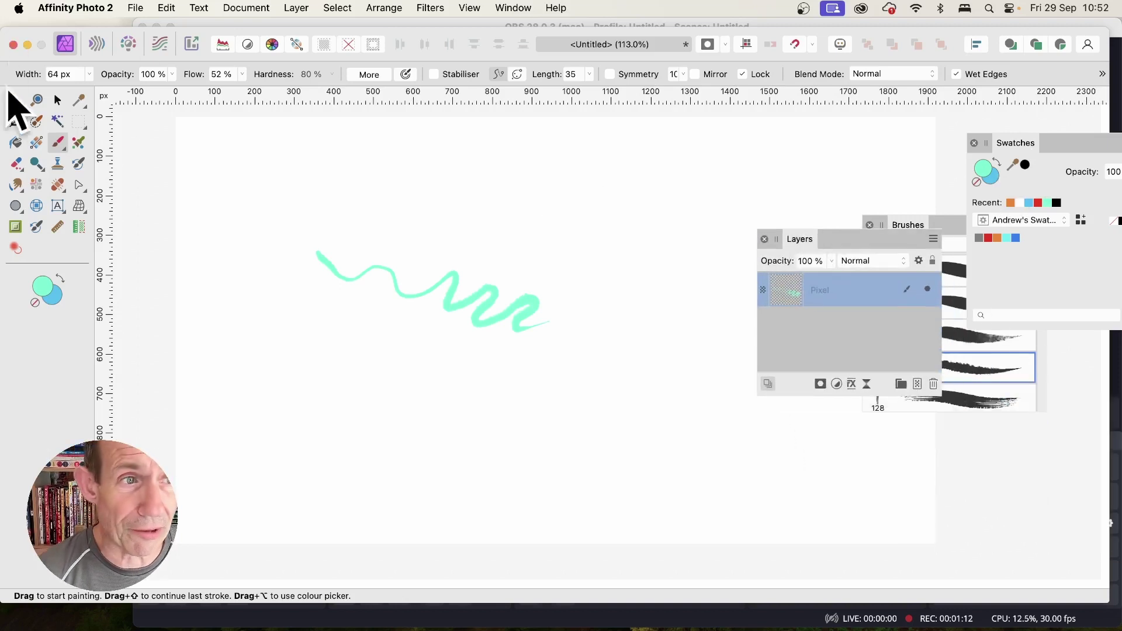
Step: Add an Outer Shadow effect to the stroke layer with 7.5 px radius, 8.6 px offset and 43% intensity
click(57, 100)
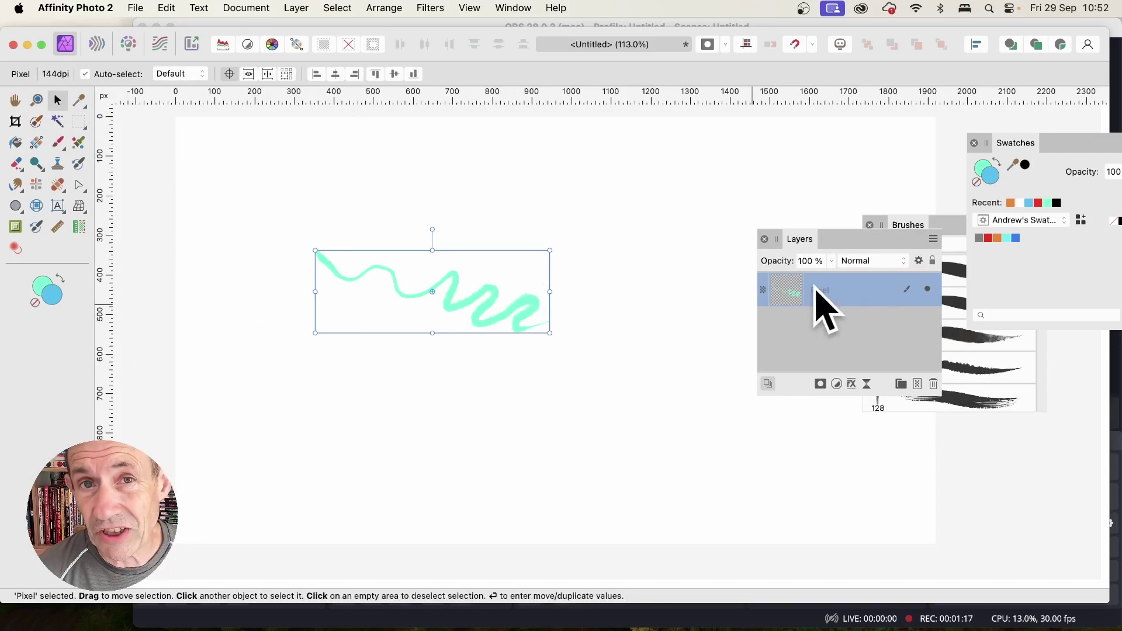
click(852, 386)
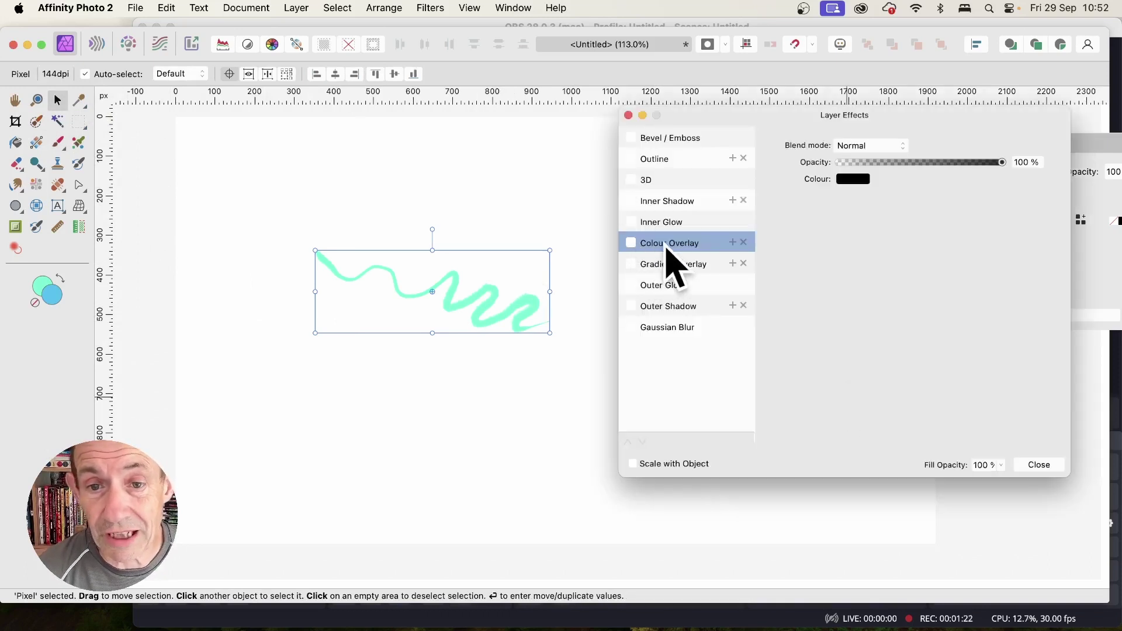
click(666, 305)
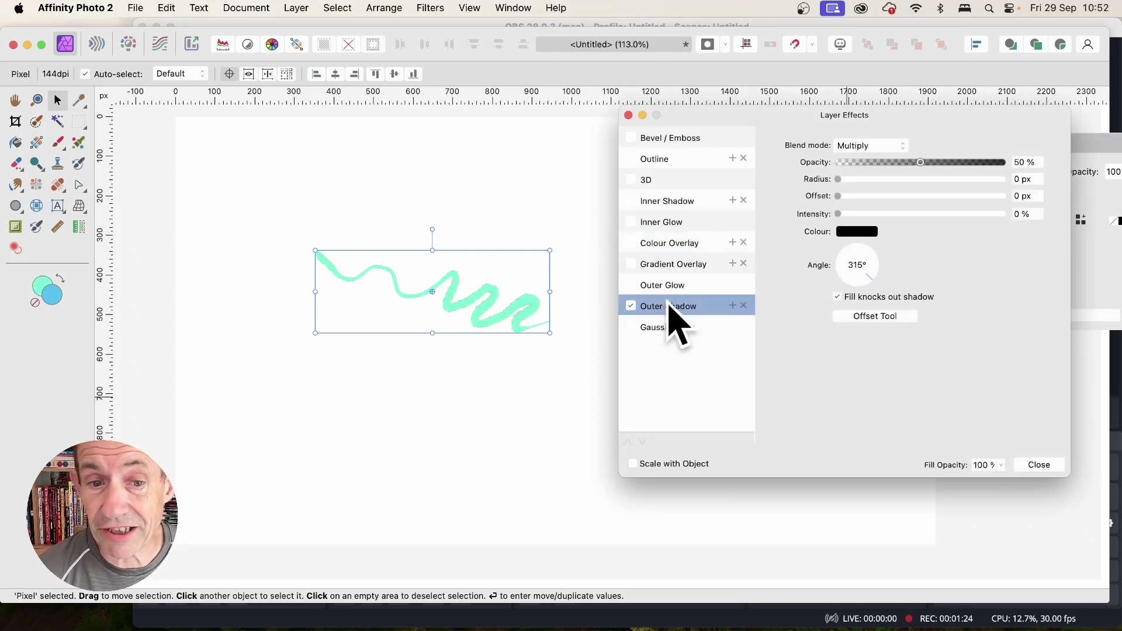
drag(842, 178, 899, 180)
click(904, 197)
click(908, 214)
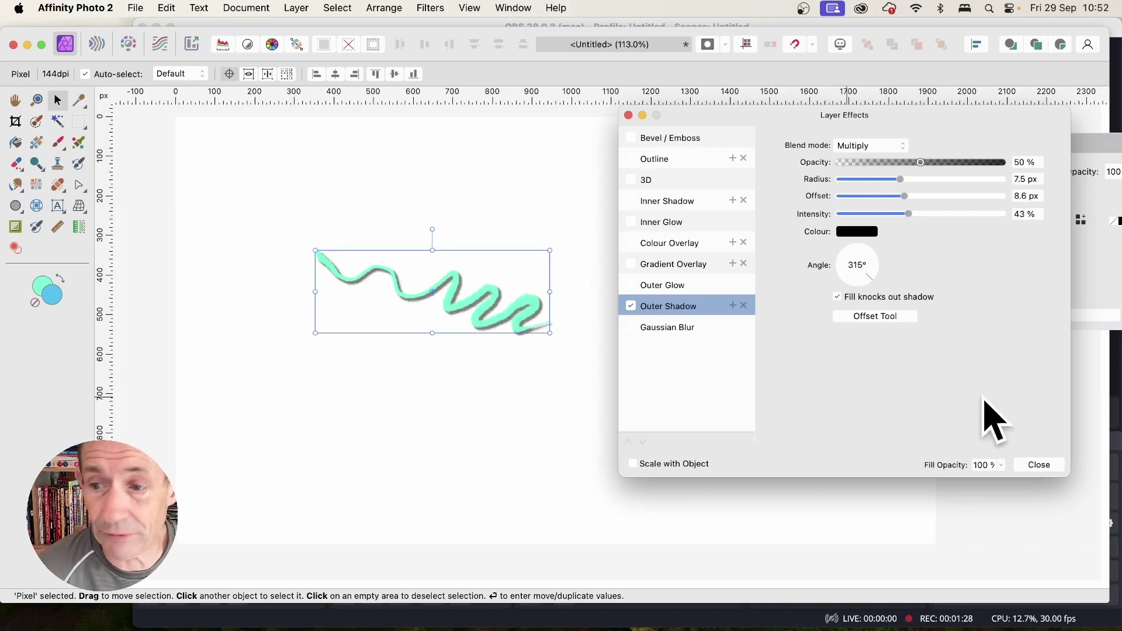
click(1037, 465)
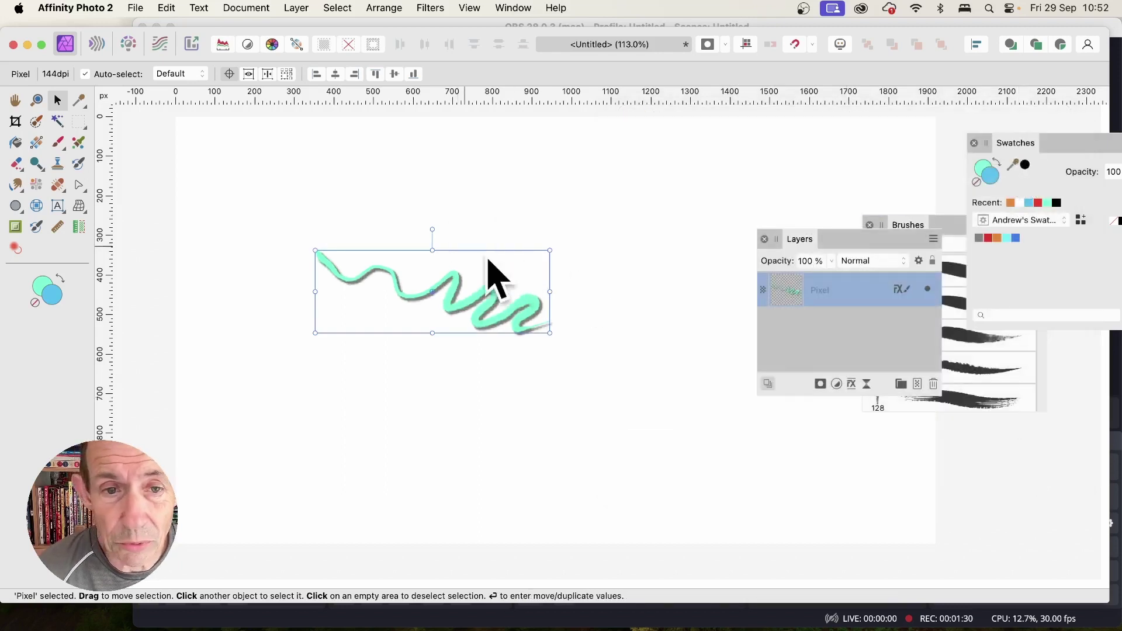
Step: Stand the stroke upright in the lower middle of the canvas, with its transform origin just above its upper end
mouse_move(432, 229)
mouse_down()
mouse_move(466, 236)
mouse_move(496, 291)
mouse_move(496, 273)
mouse_up()
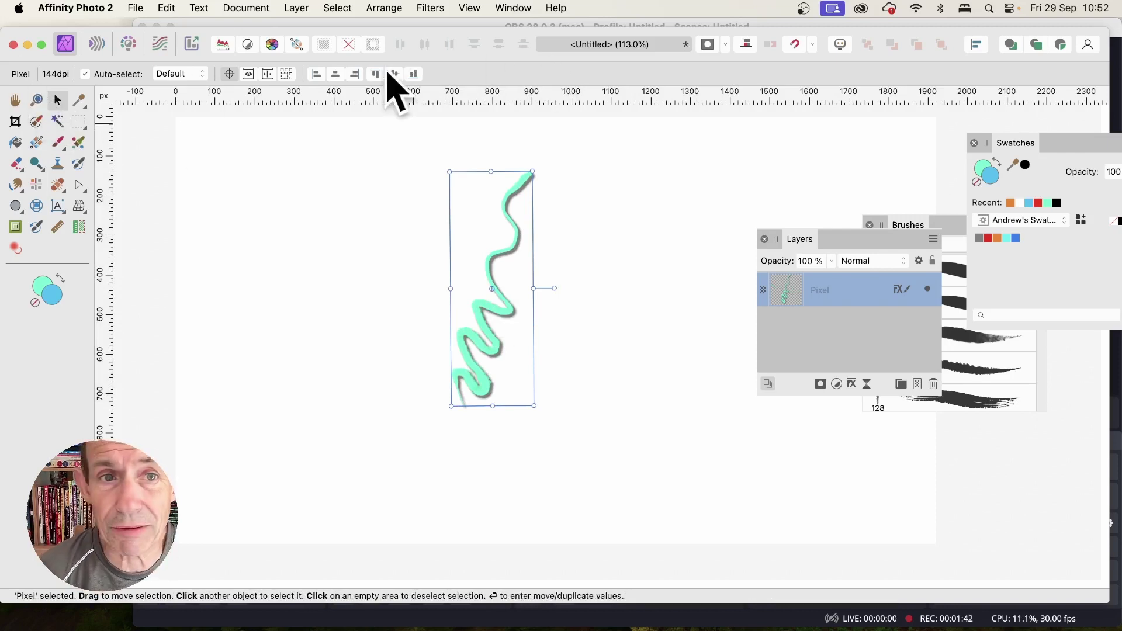
click(229, 74)
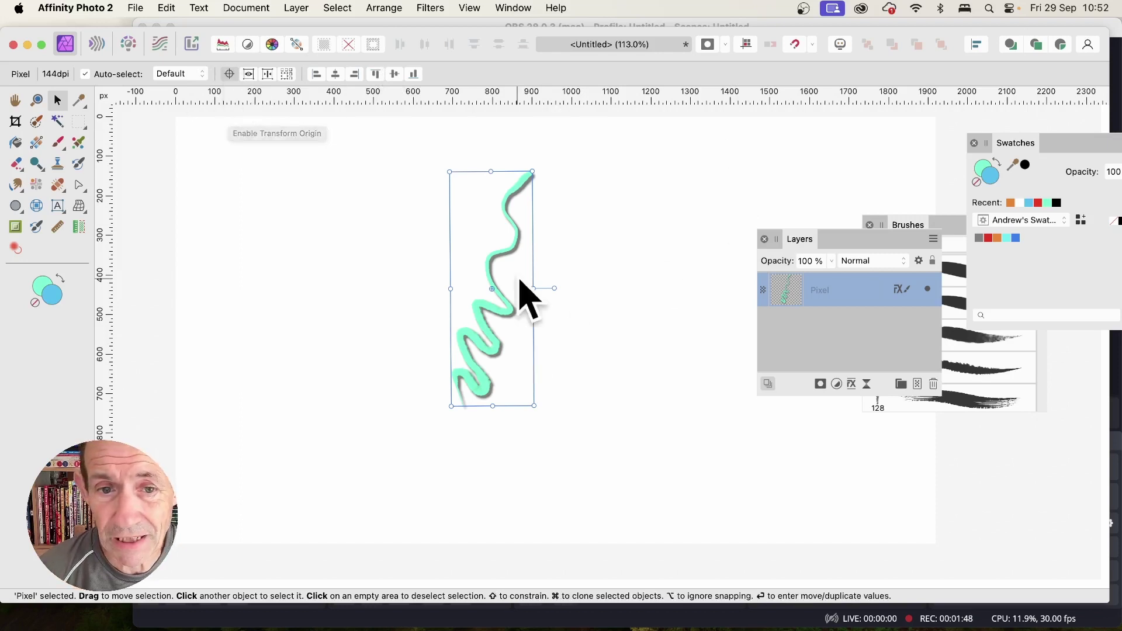
drag(493, 291, 497, 166)
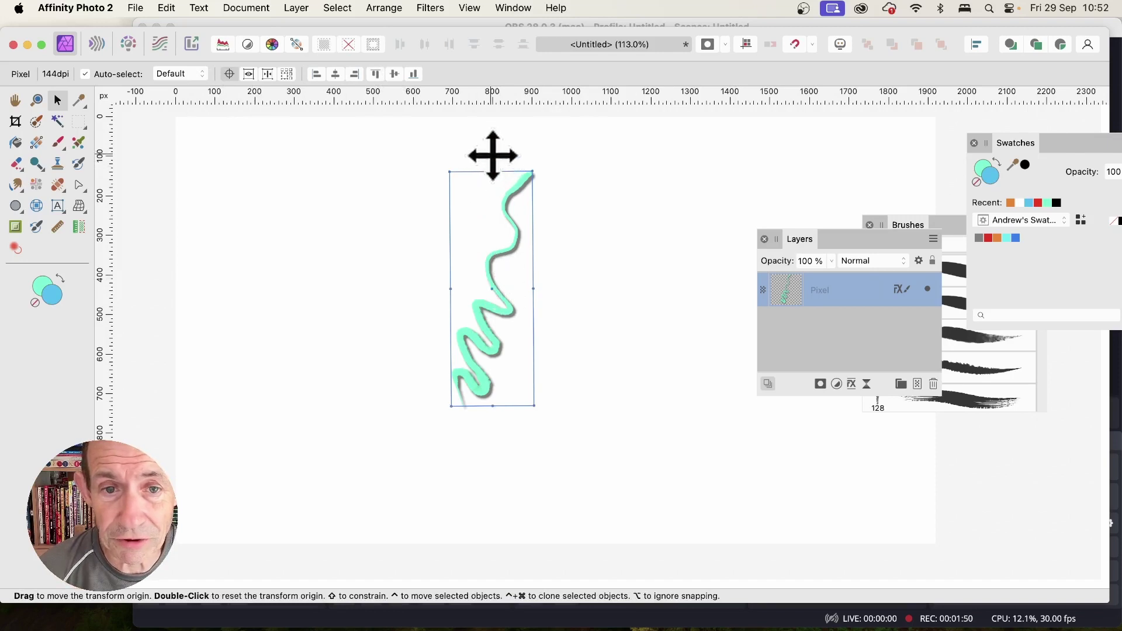
drag(513, 265, 515, 371)
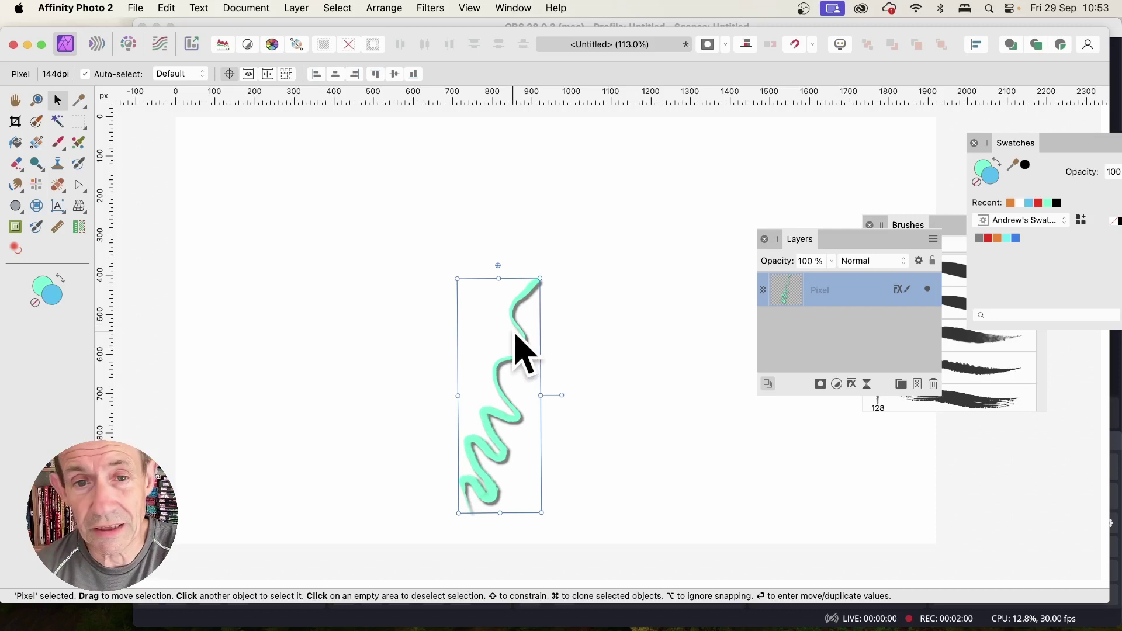
key(Return)
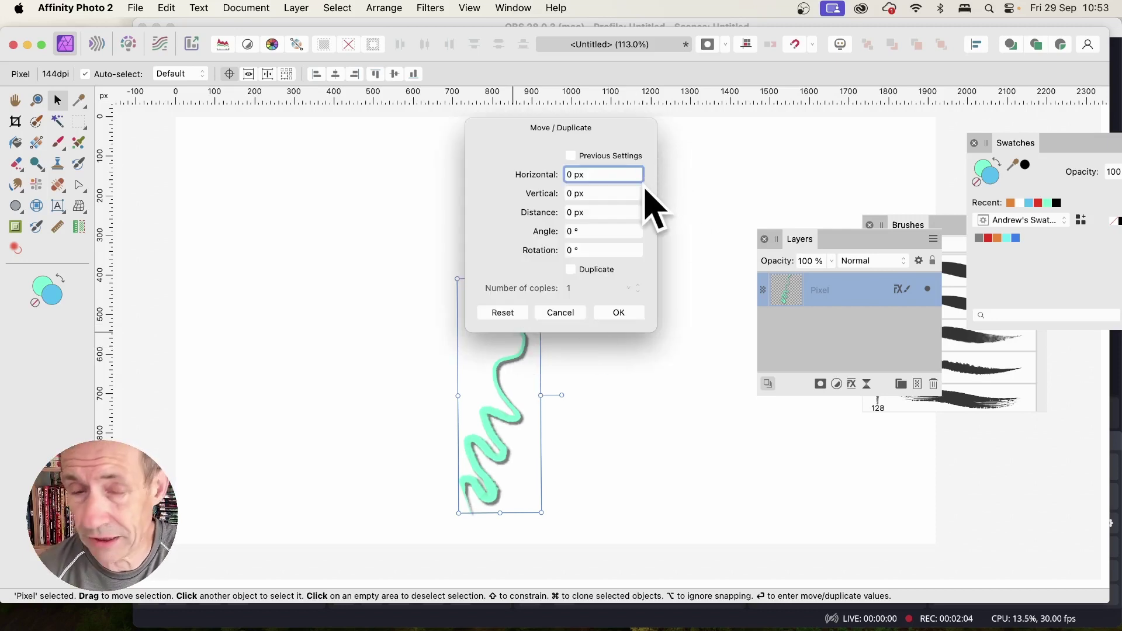
mouse_move(579, 134)
mouse_down()
mouse_move(622, 135)
mouse_move(659, 156)
mouse_up()
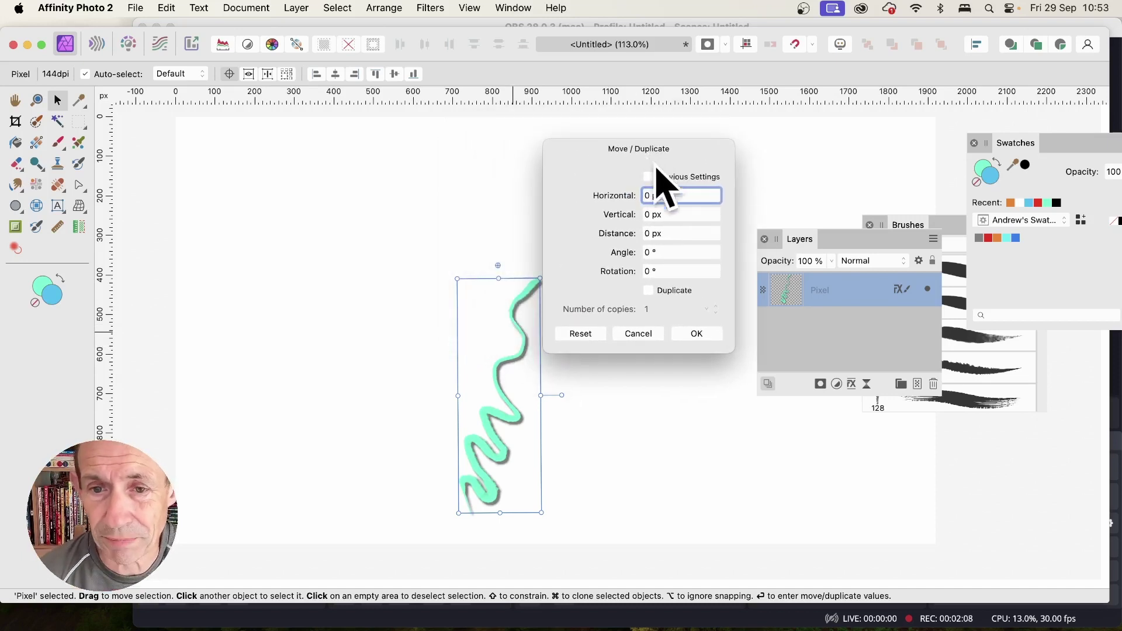
click(649, 291)
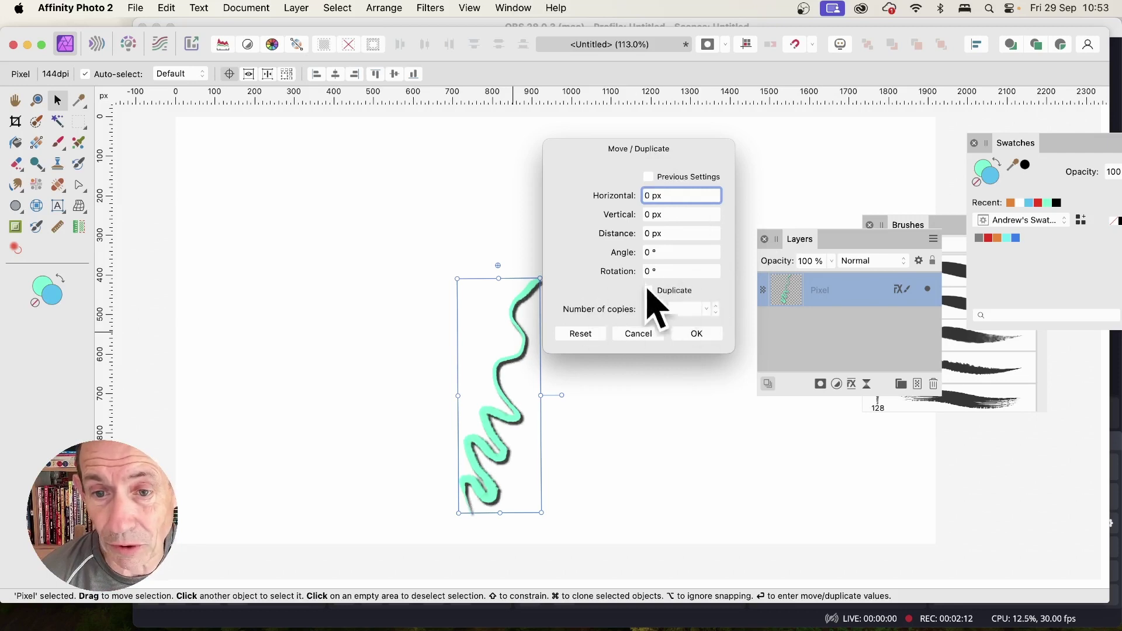
text(12)
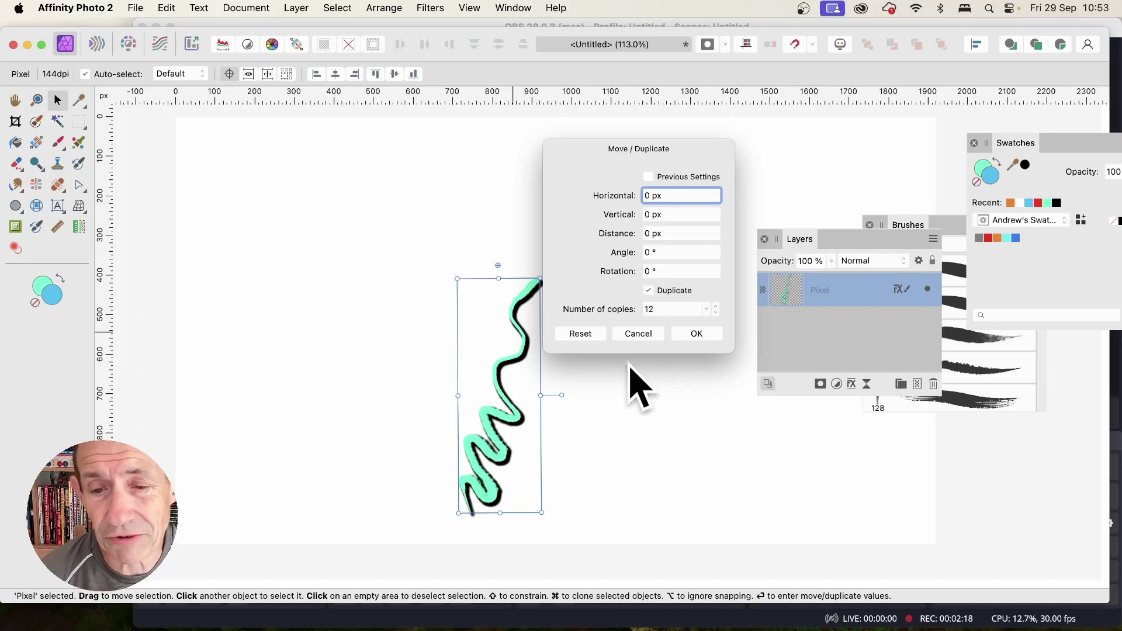
click(634, 340)
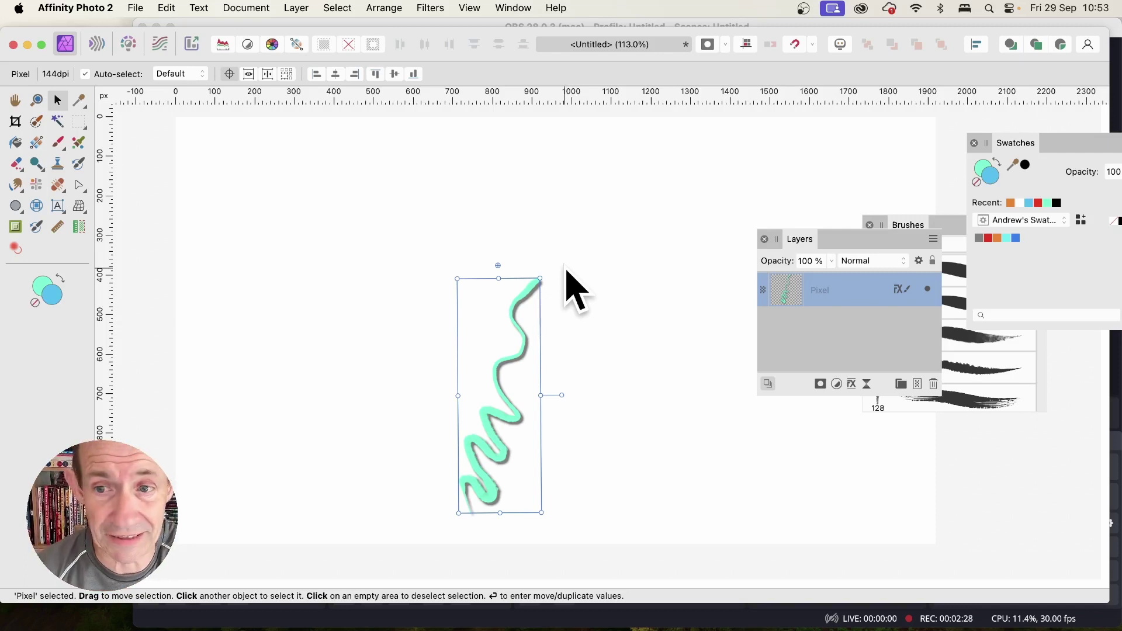
Step: Make a linked duplicate of the stroke and generate 17 copies of it rotated by 20° around the transform origin
click(295, 9)
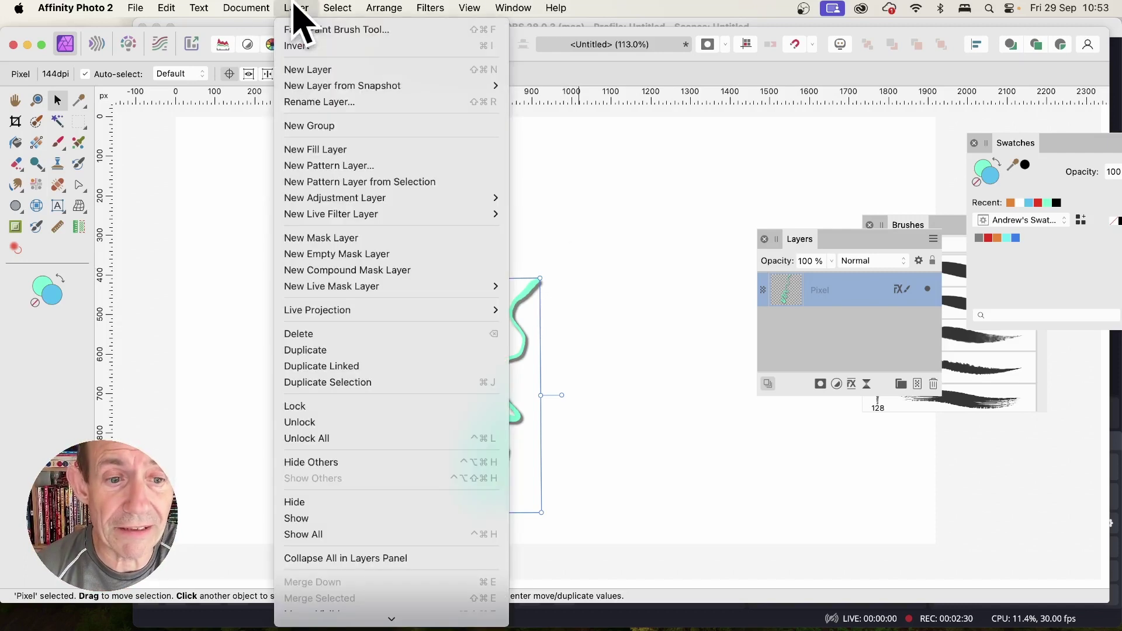
click(311, 364)
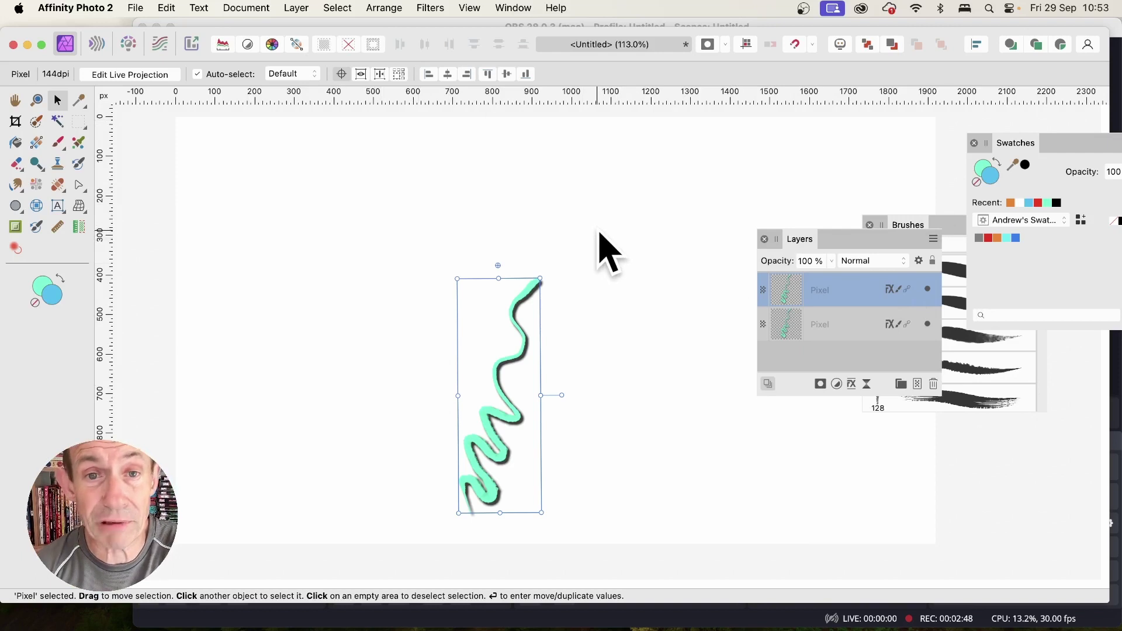
key(Return)
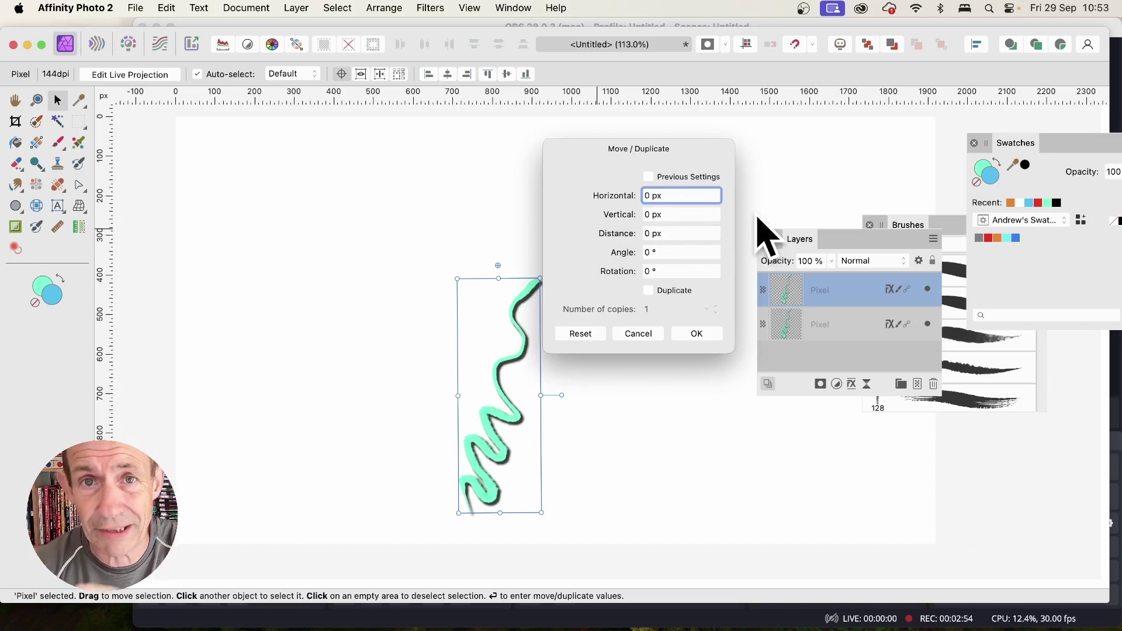
click(659, 272)
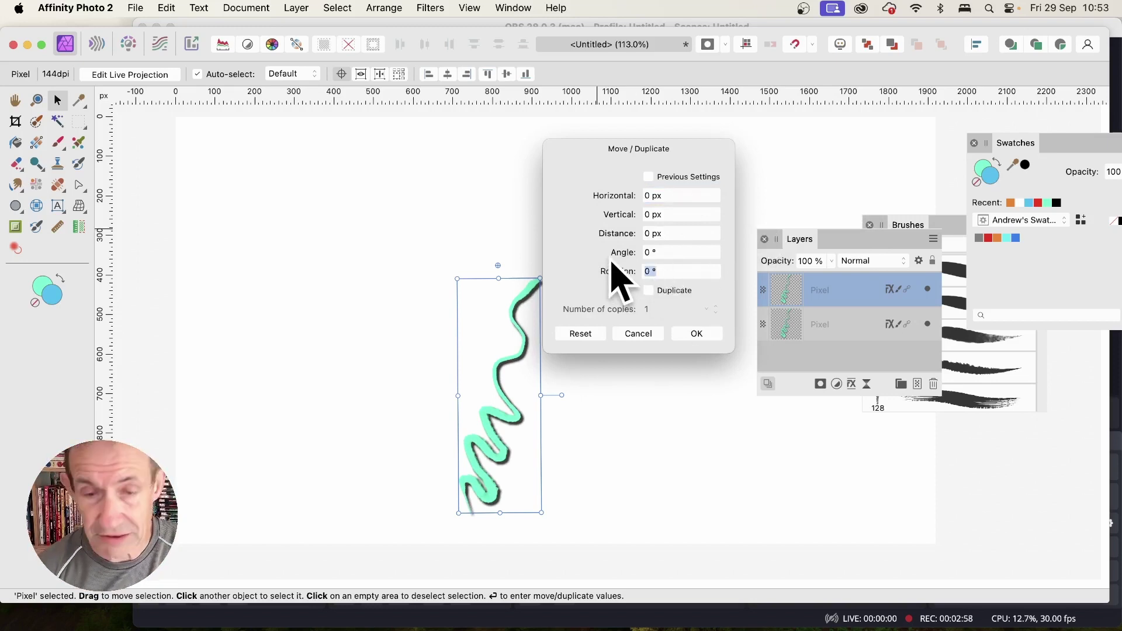
text(20)
key(Tab)
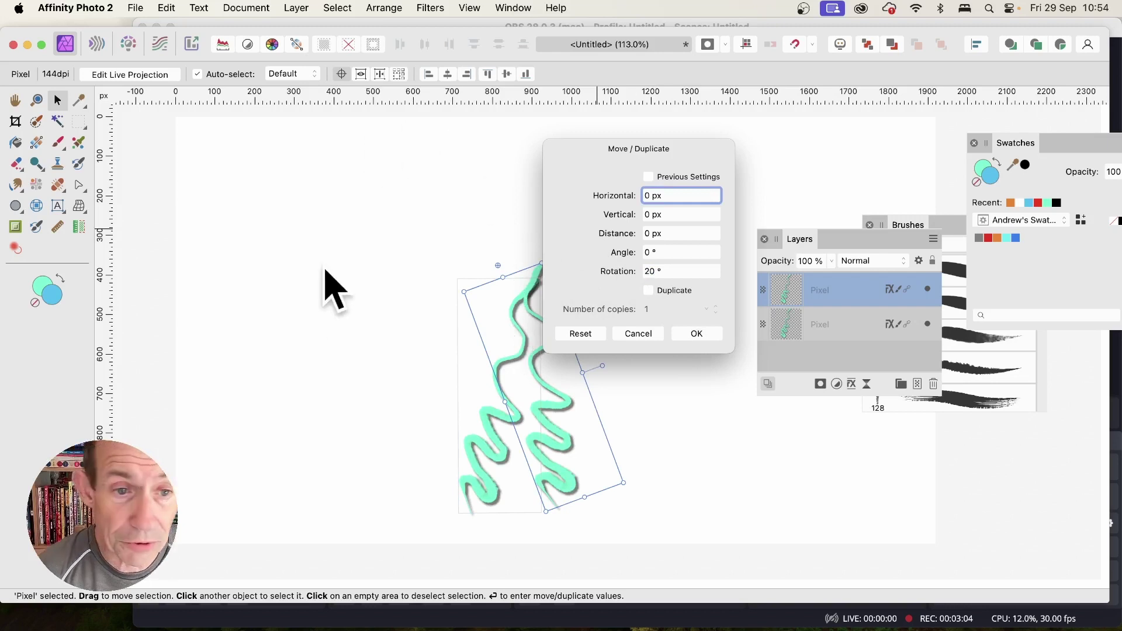
click(650, 292)
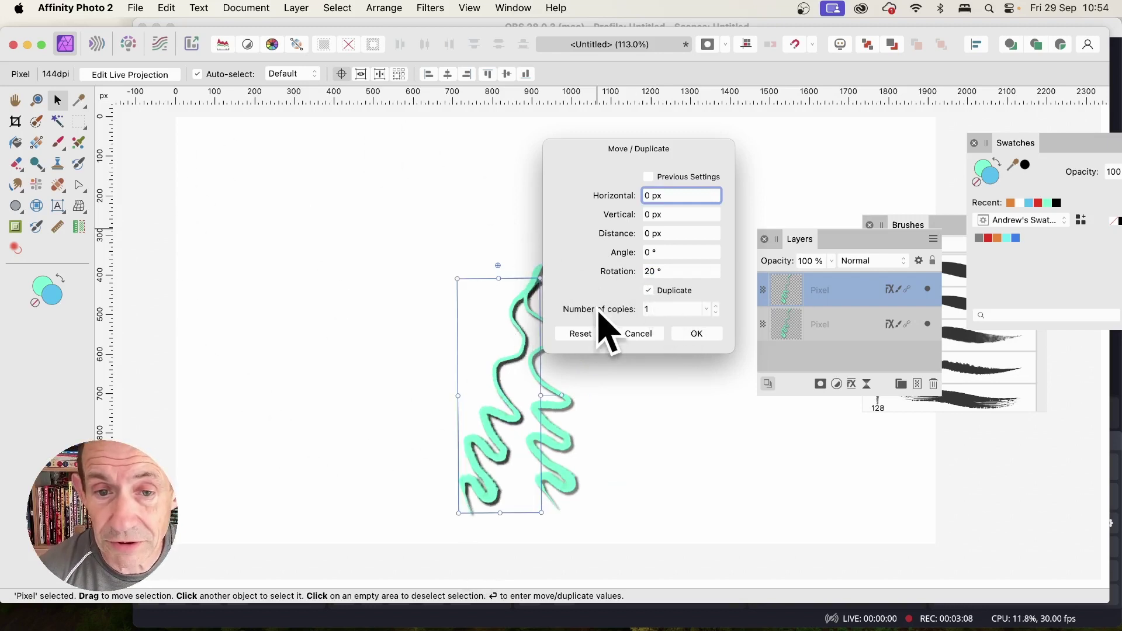
drag(598, 310, 610, 311)
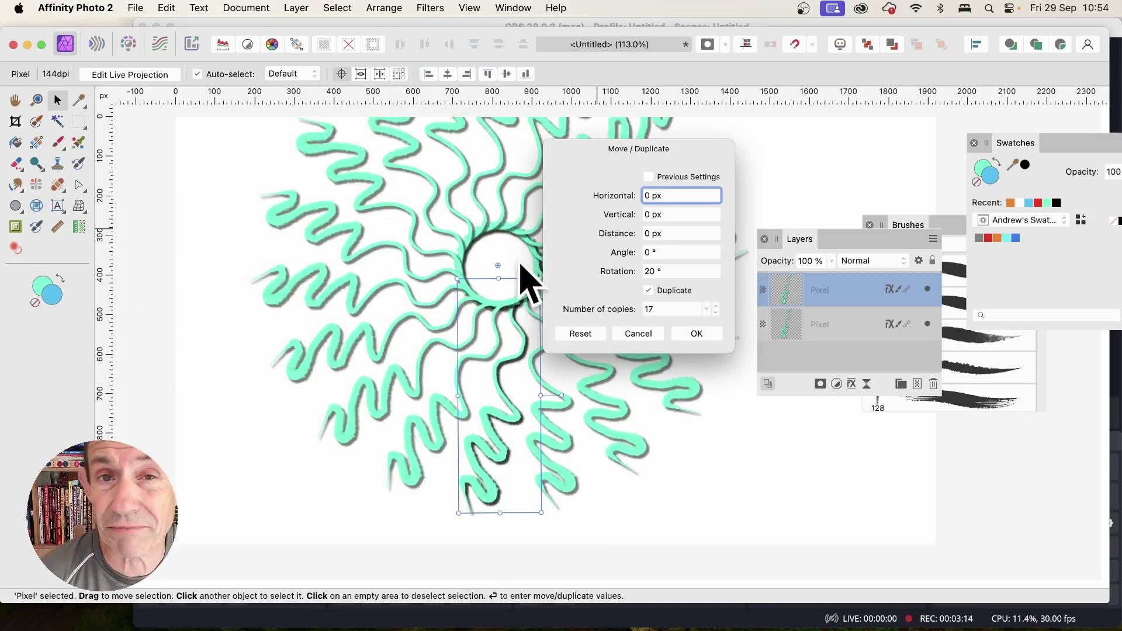
click(700, 330)
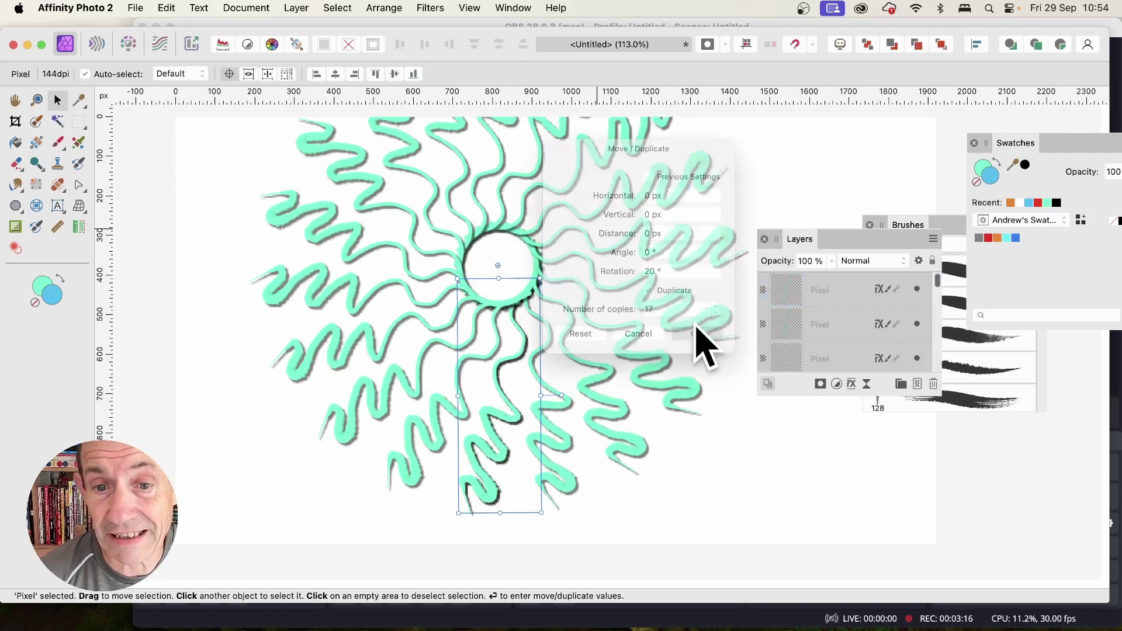
Step: Scale down and reposition all the strokes together so that the complete ring fits on the page
key(super+a)
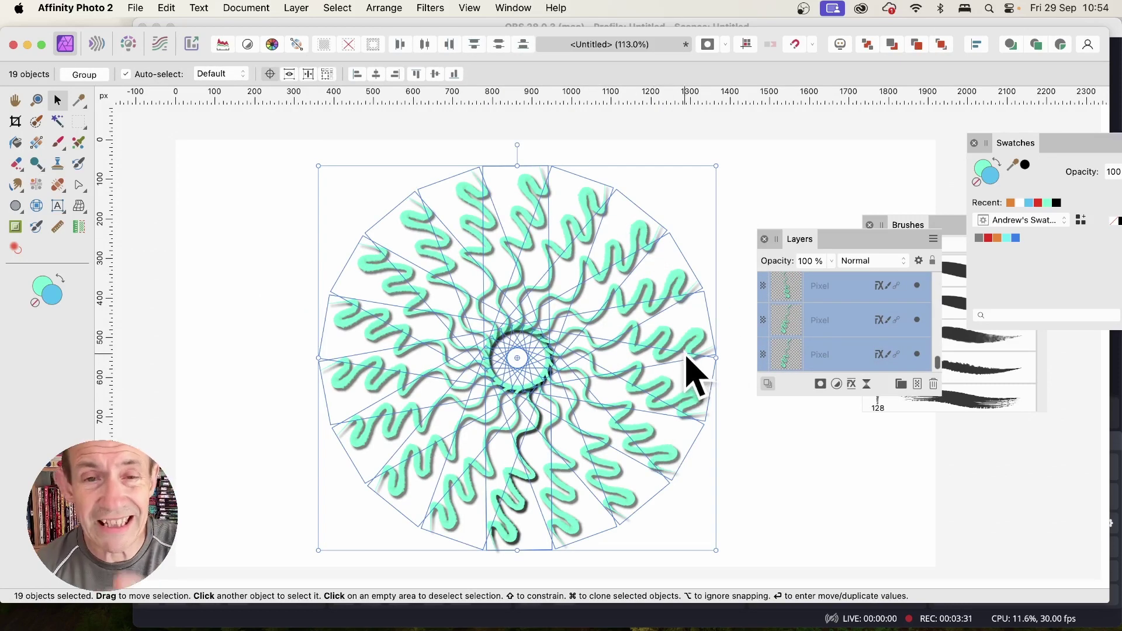
click(837, 310)
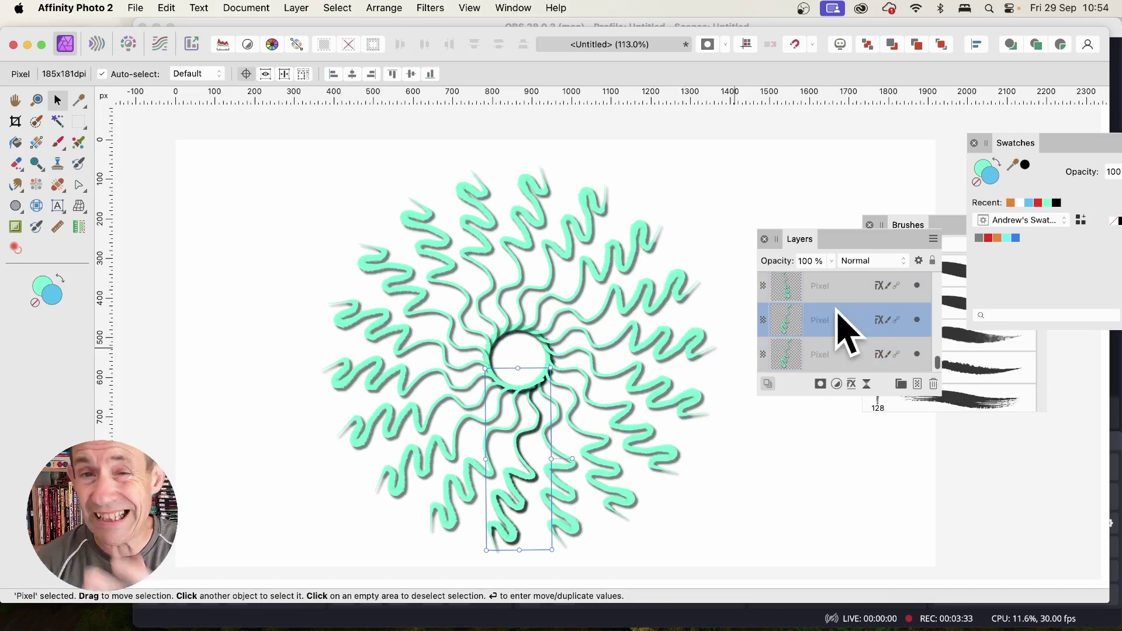
Step: Apply a Mesh Warp to the ring's upper-right linked stroke, bending both of its long edges
click(626, 269)
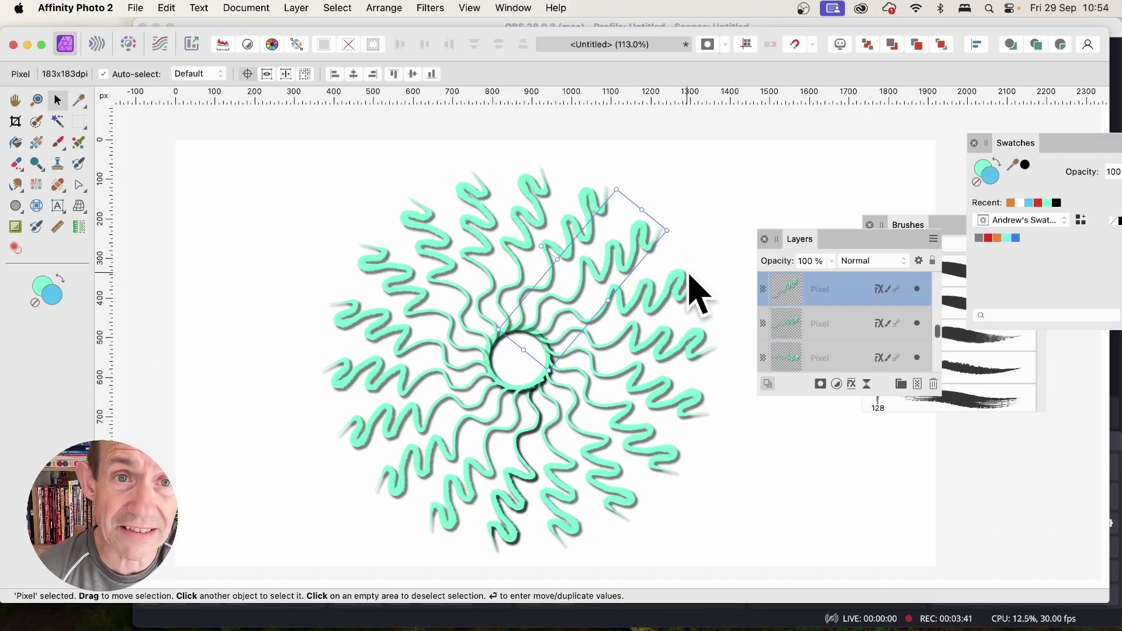
click(433, 8)
mouse_move(439, 94)
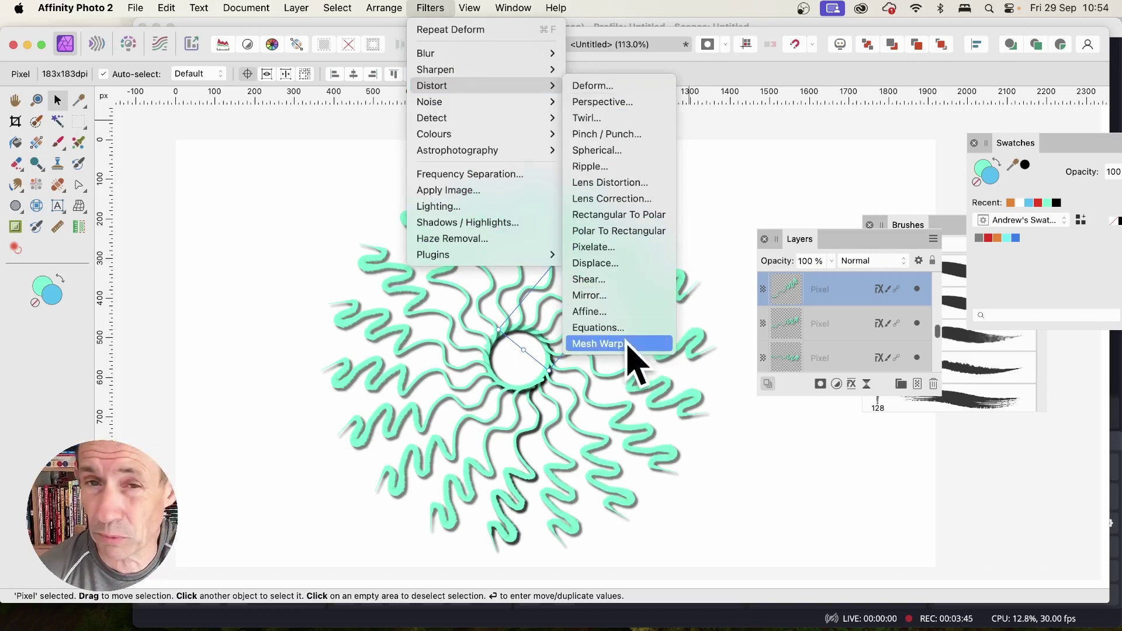
click(597, 344)
mouse_move(563, 275)
mouse_down()
mouse_move(534, 243)
mouse_move(518, 251)
mouse_move(588, 320)
mouse_move(714, 380)
mouse_move(663, 426)
mouse_move(441, 265)
mouse_move(430, 296)
mouse_move(518, 339)
mouse_move(546, 269)
mouse_move(513, 282)
mouse_move(555, 216)
mouse_up()
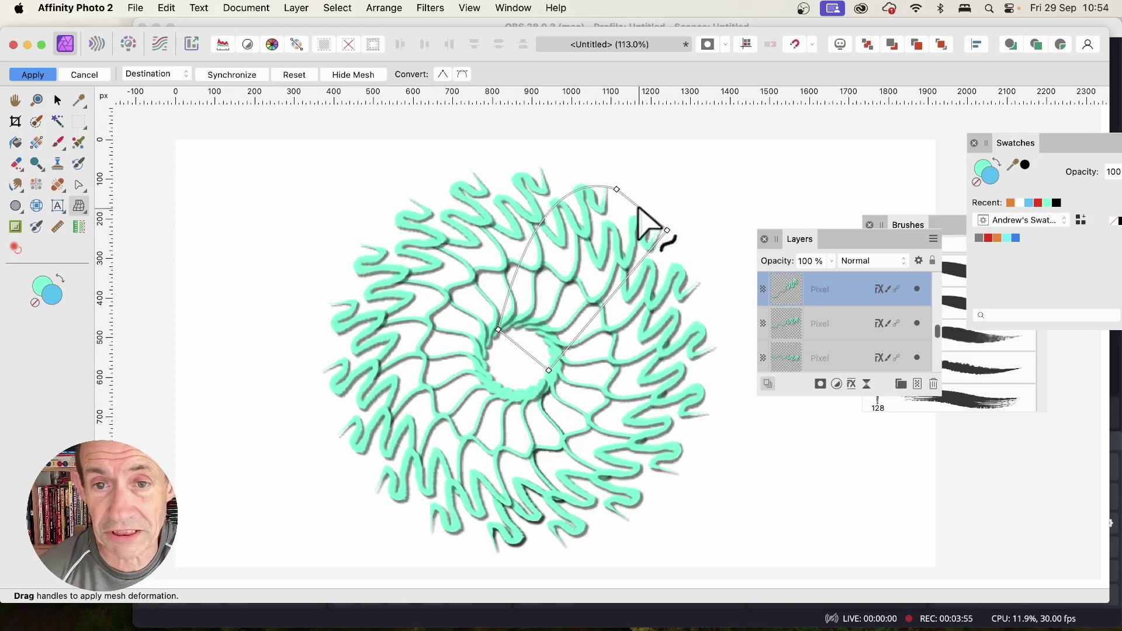
drag(640, 211, 666, 365)
click(44, 77)
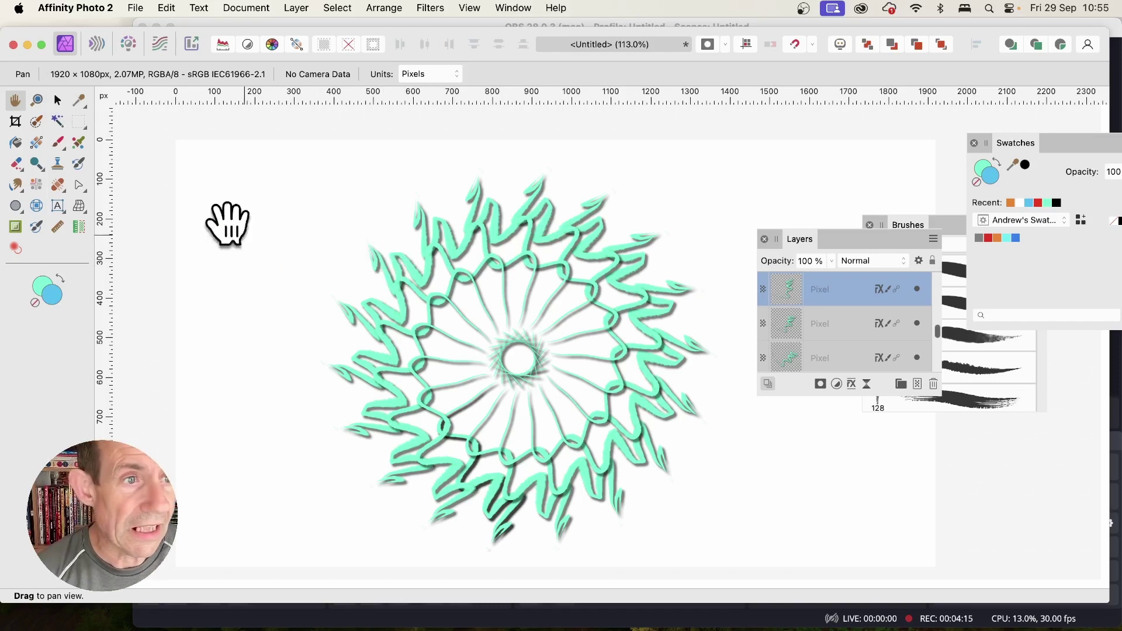
Step: Paint additional wavy brush strokes on the selected linked layer, outside the ring and near its centre, undoing the stray dots
click(59, 143)
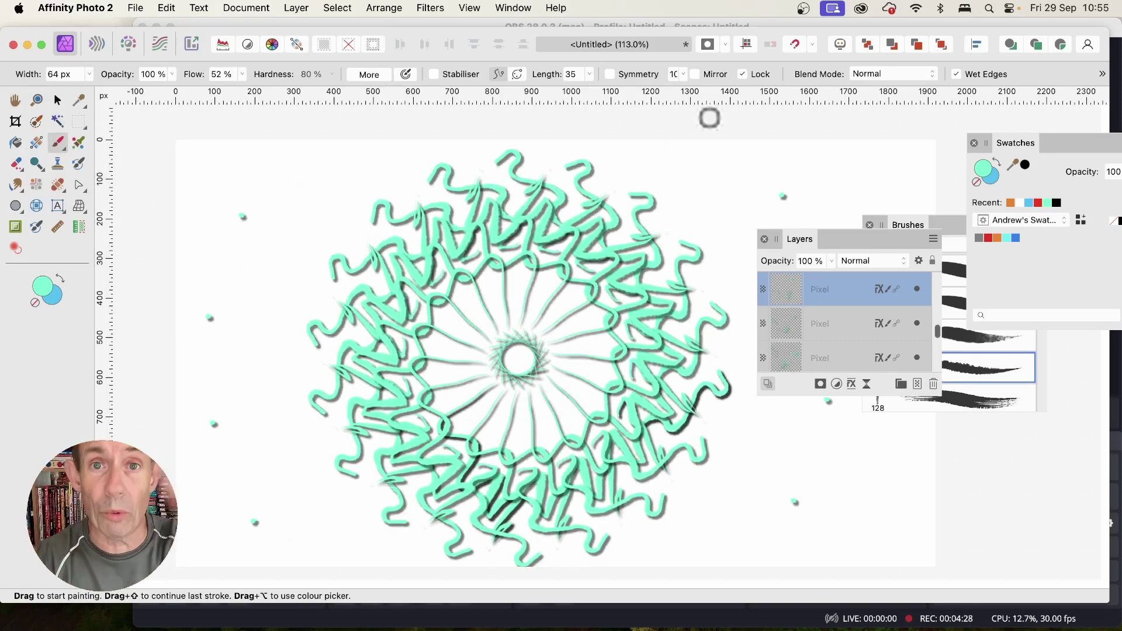
key(ctrl+z)
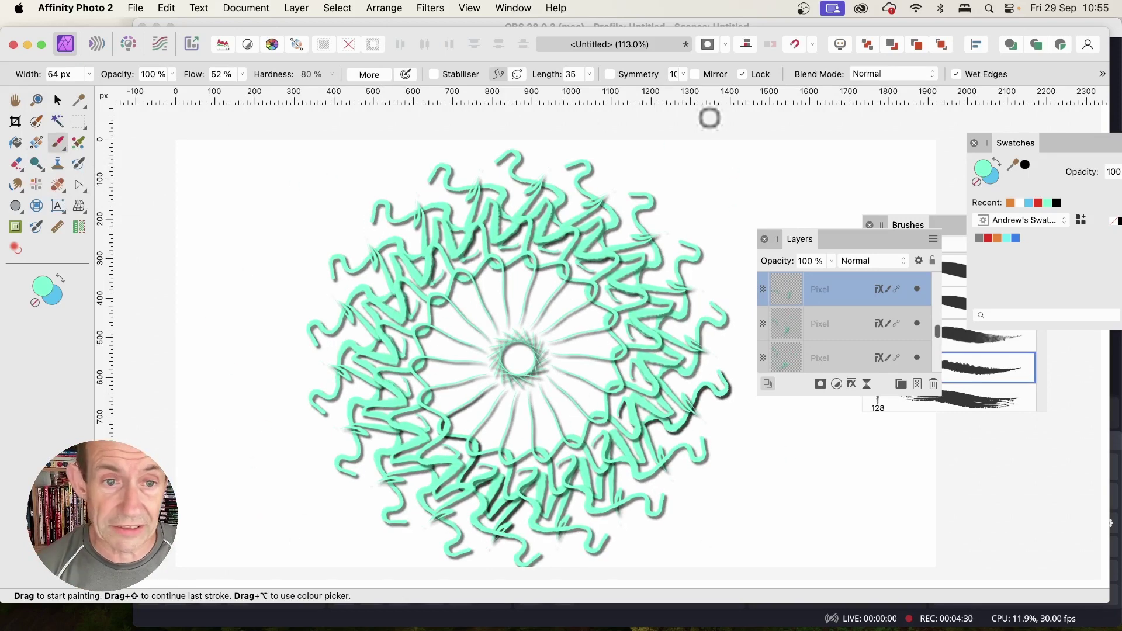
mouse_move(457, 246)
mouse_down()
mouse_move(387, 241)
mouse_move(371, 229)
mouse_move(343, 250)
mouse_move(336, 221)
mouse_move(317, 236)
mouse_move(271, 233)
mouse_up()
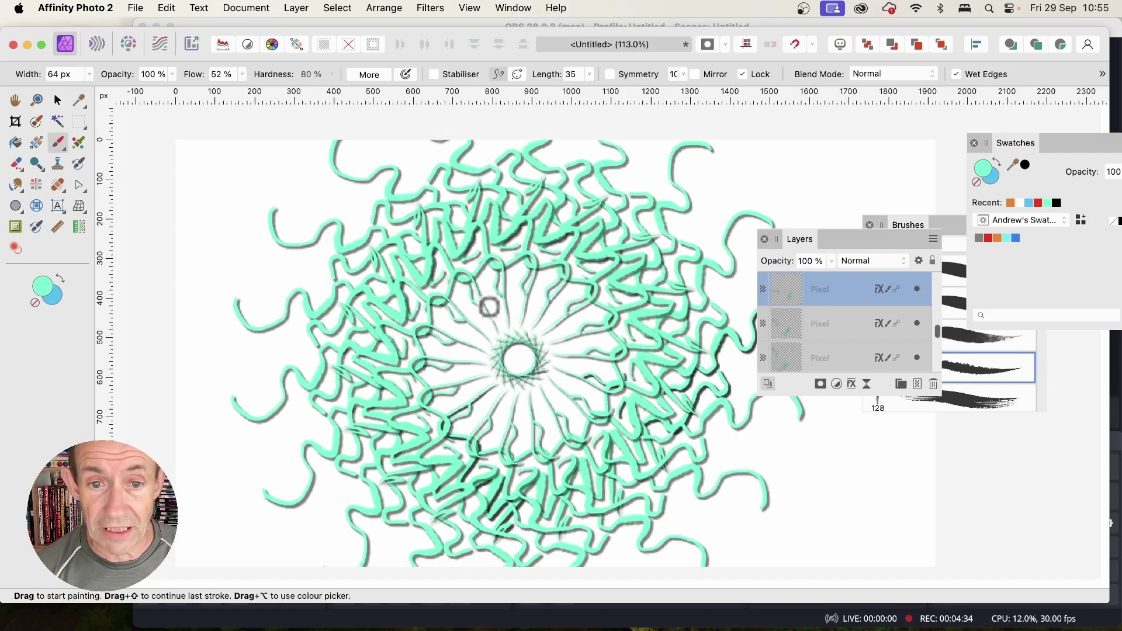
mouse_move(489, 307)
mouse_down()
mouse_move(525, 324)
mouse_move(565, 323)
mouse_up()
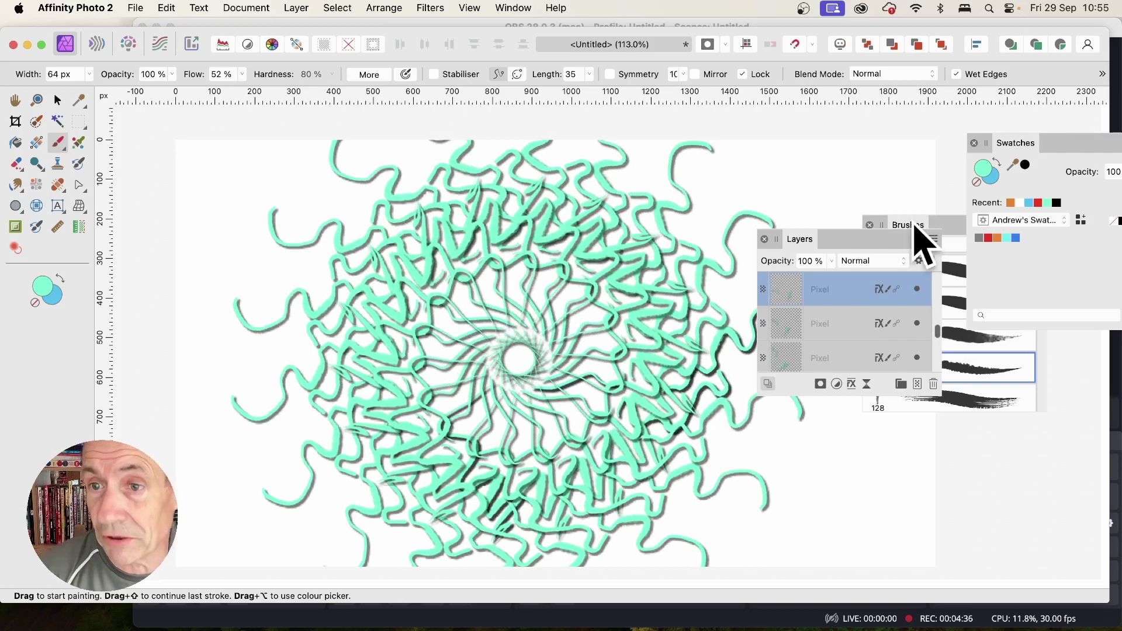
Step: Paint wavy orange brush strokes on the linked layer, running outward from near the ring's centre
click(909, 226)
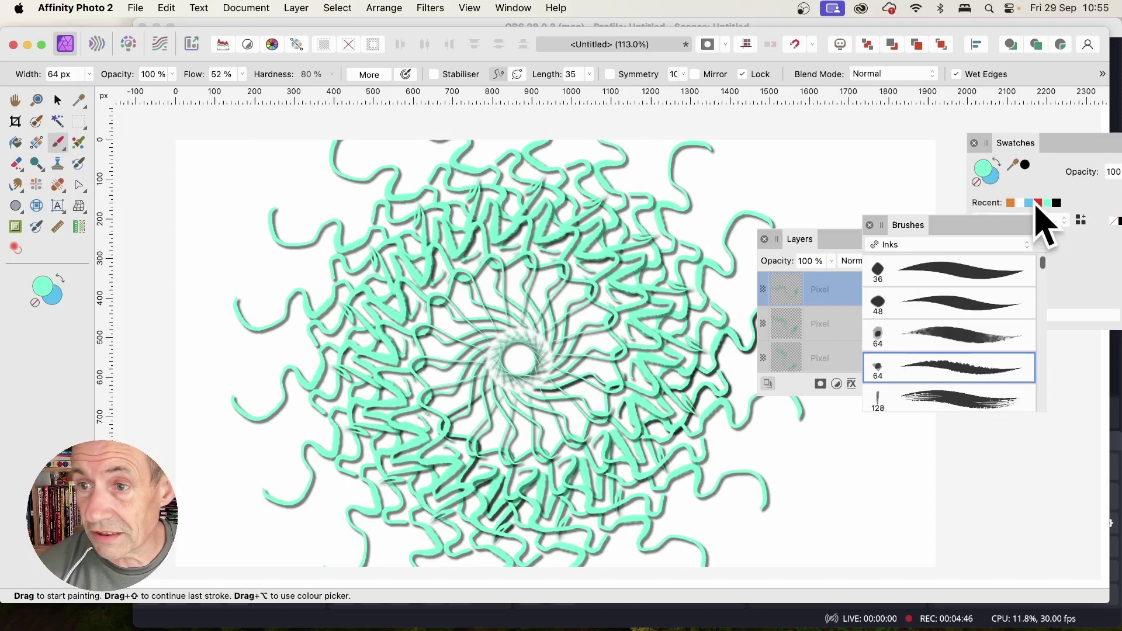
click(1010, 204)
click(1009, 203)
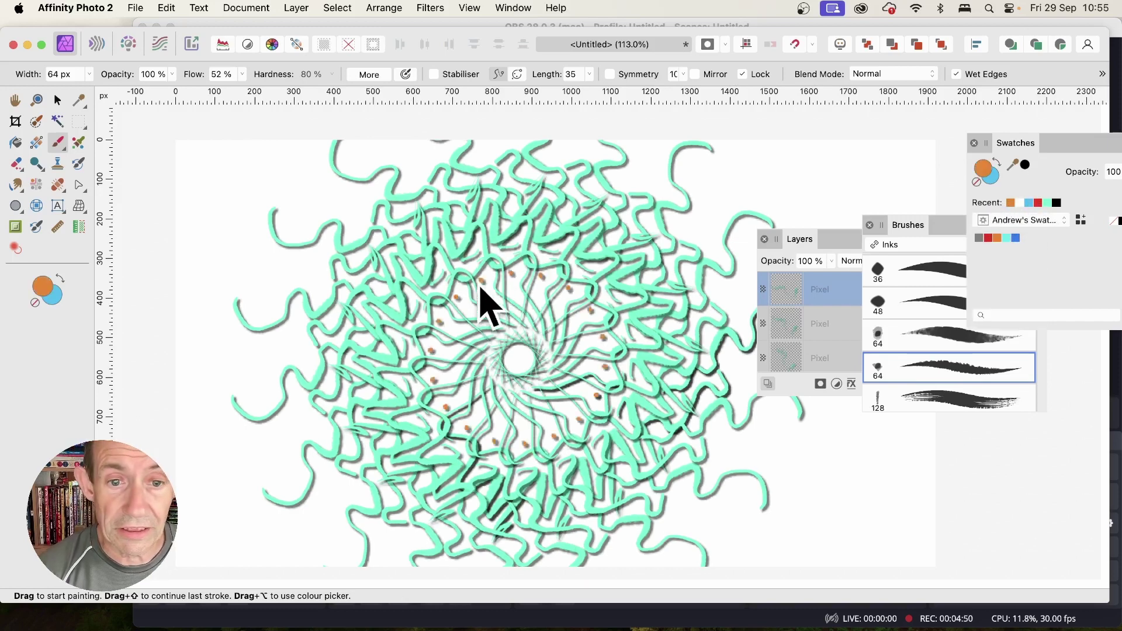
mouse_move(501, 315)
mouse_down()
mouse_move(514, 251)
mouse_move(547, 229)
mouse_move(754, 183)
mouse_move(697, 258)
mouse_move(678, 228)
mouse_up()
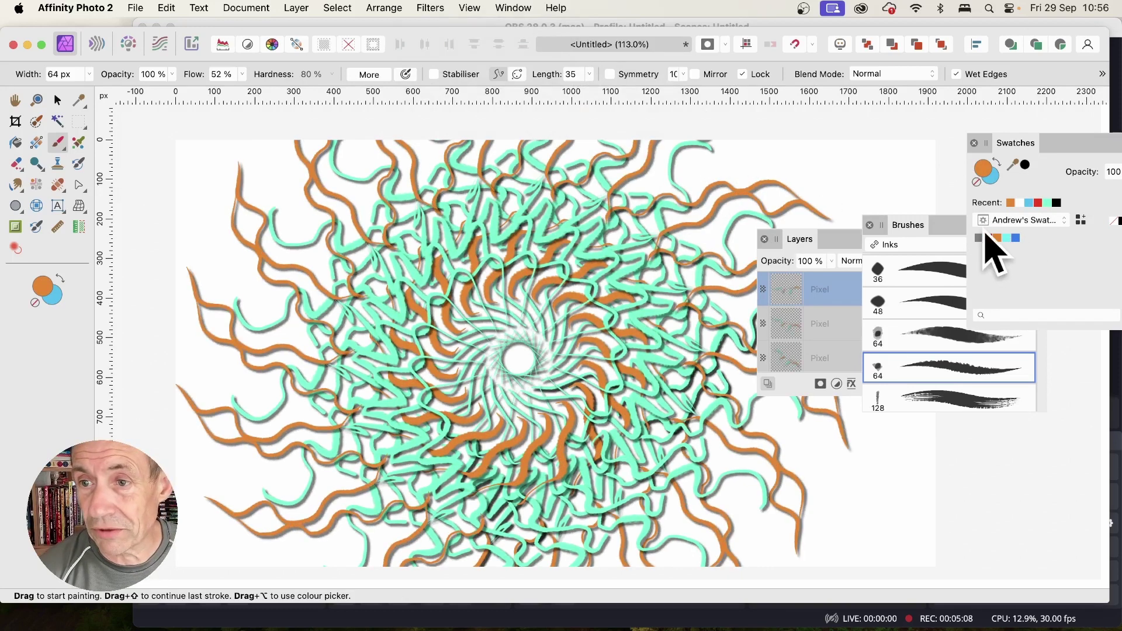
Step: Paint wavy red strokes outward and across the ring's centre, and add thin black strokes on the same linked layer
mouse_move(613, 295)
mouse_down()
mouse_move(588, 286)
mouse_move(601, 235)
mouse_move(680, 204)
mouse_move(860, 165)
mouse_move(791, 214)
mouse_move(774, 194)
mouse_move(911, 177)
mouse_move(932, 190)
mouse_up()
mouse_move(700, 338)
mouse_down()
mouse_move(709, 322)
mouse_move(799, 396)
mouse_move(833, 444)
mouse_up()
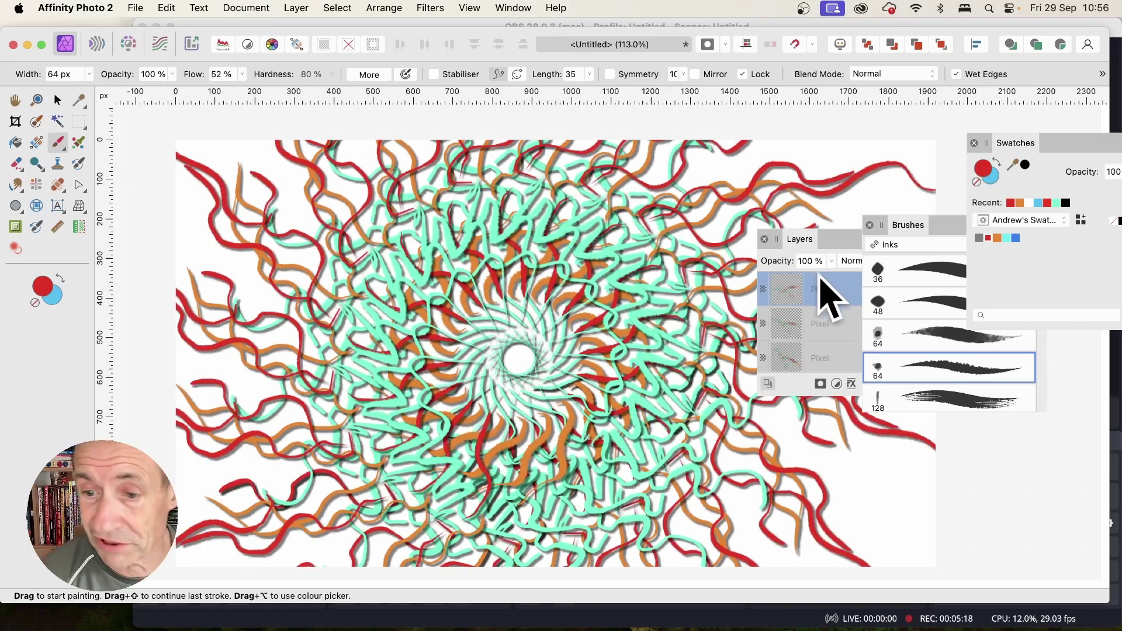
drag(751, 431, 896, 469)
mouse_move(498, 416)
mouse_down()
mouse_move(504, 383)
mouse_move(457, 350)
mouse_up()
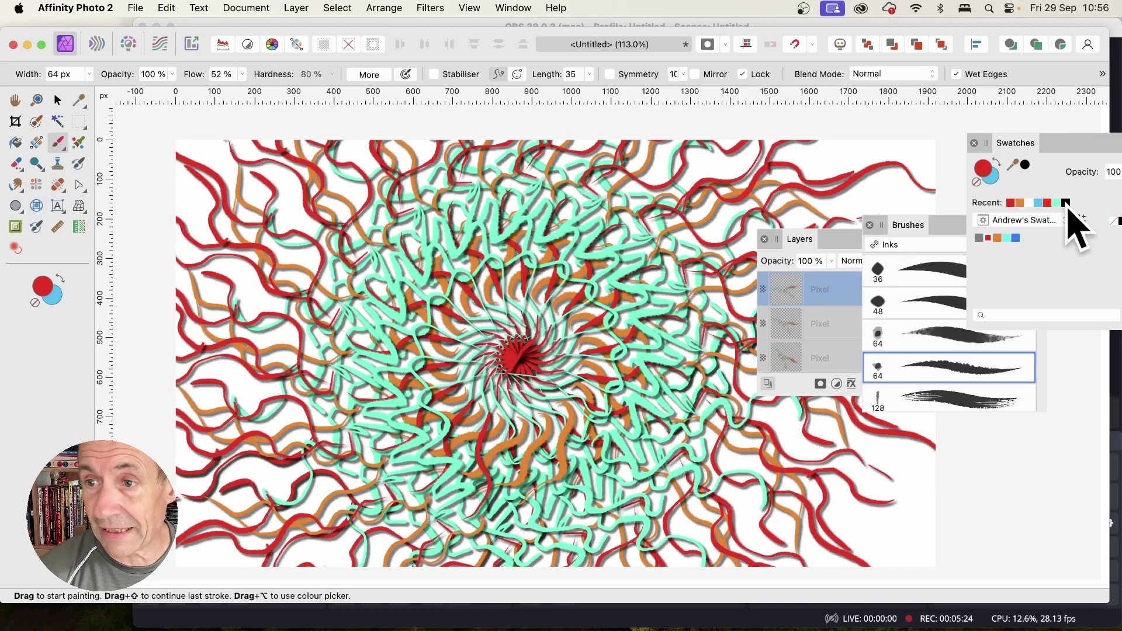
click(1065, 202)
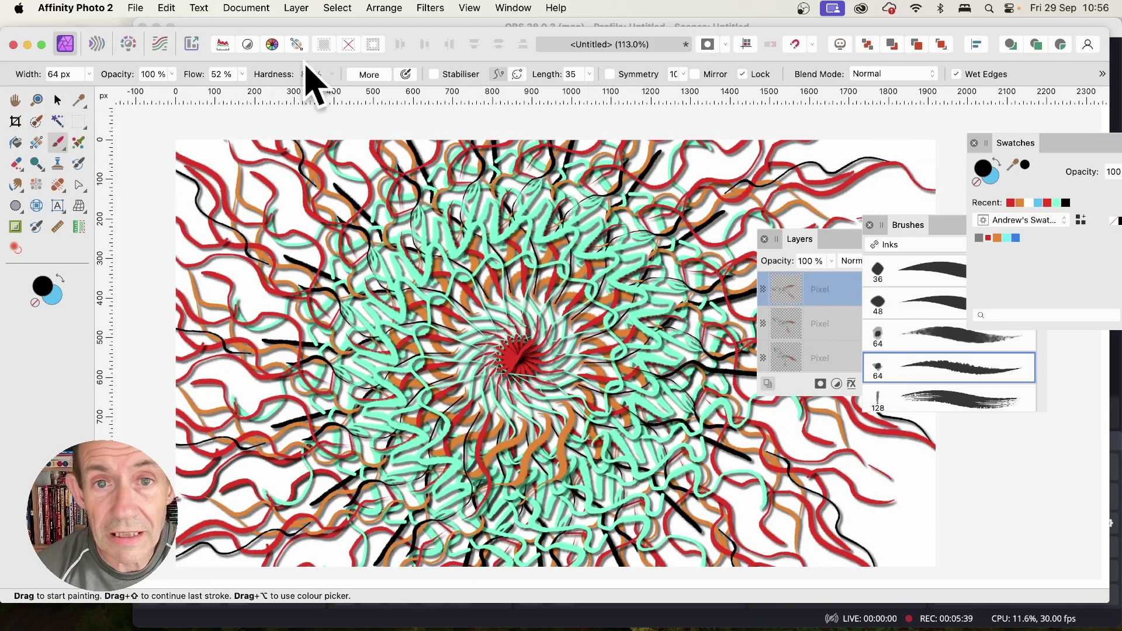
Step: Enable brush symmetry, unlock its origin and move it onto the centre of the ring
click(610, 74)
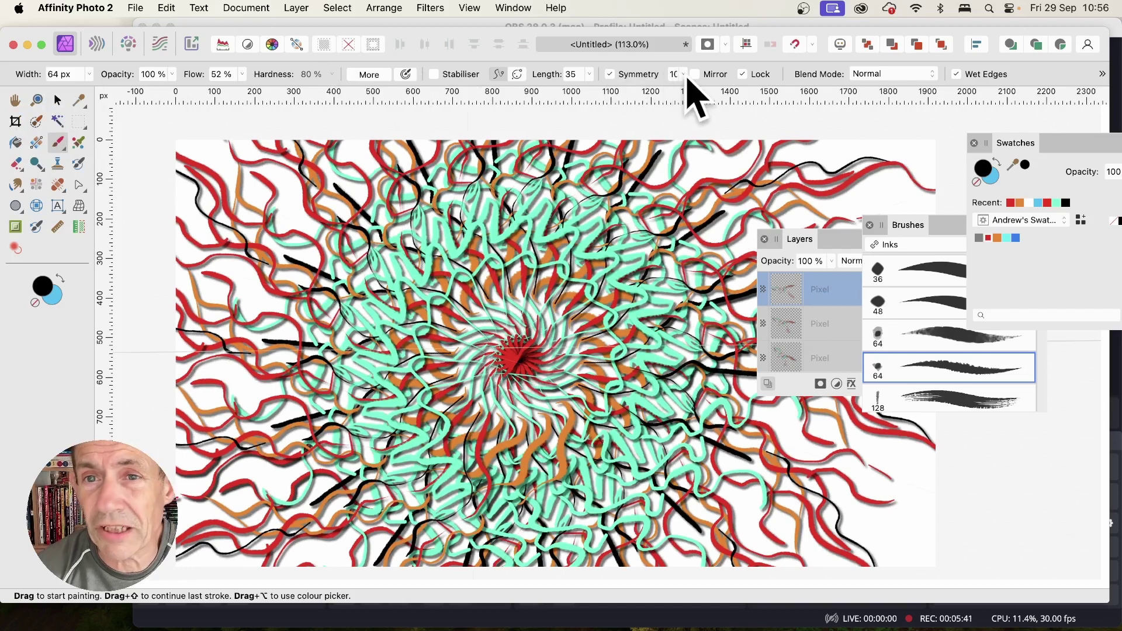
click(742, 74)
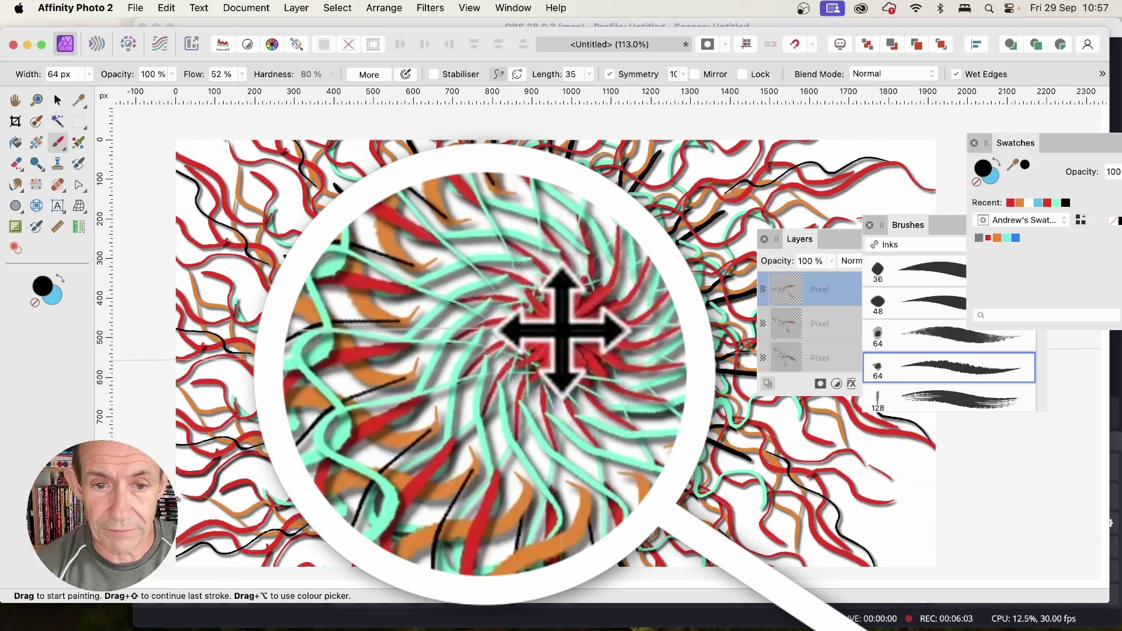
drag(562, 331, 567, 338)
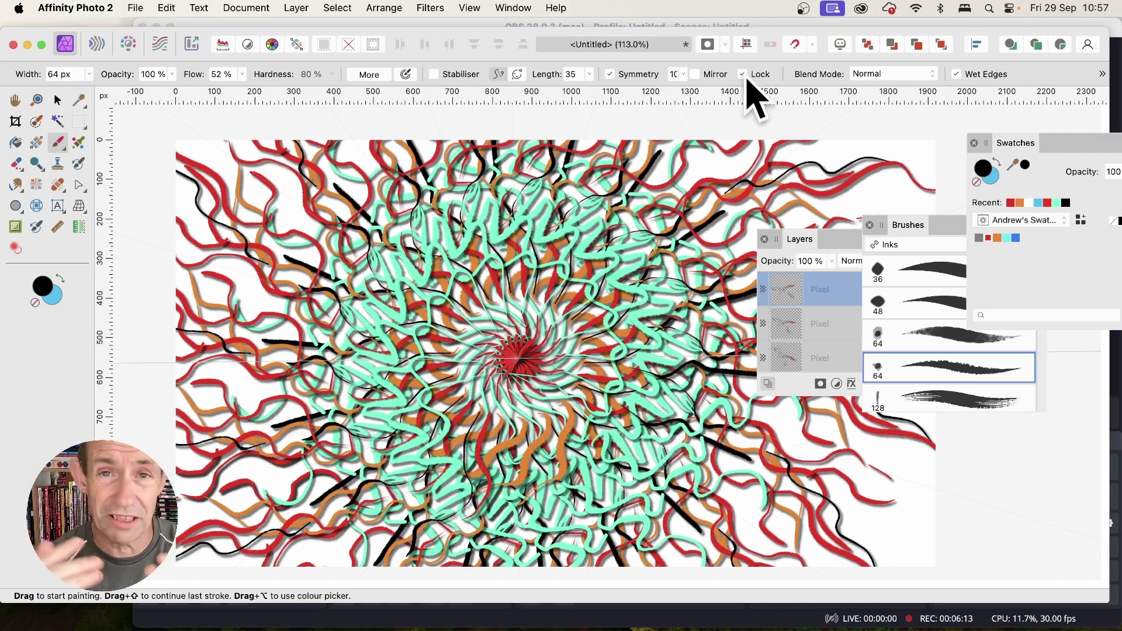
Step: Paint symmetrical wavy strokes outward across the design in black, red and white, finishing with white at the centre
mouse_move(525, 310)
mouse_down()
mouse_move(549, 327)
mouse_move(578, 301)
mouse_move(582, 263)
mouse_move(611, 232)
mouse_move(695, 187)
mouse_move(778, 155)
mouse_move(876, 154)
mouse_up()
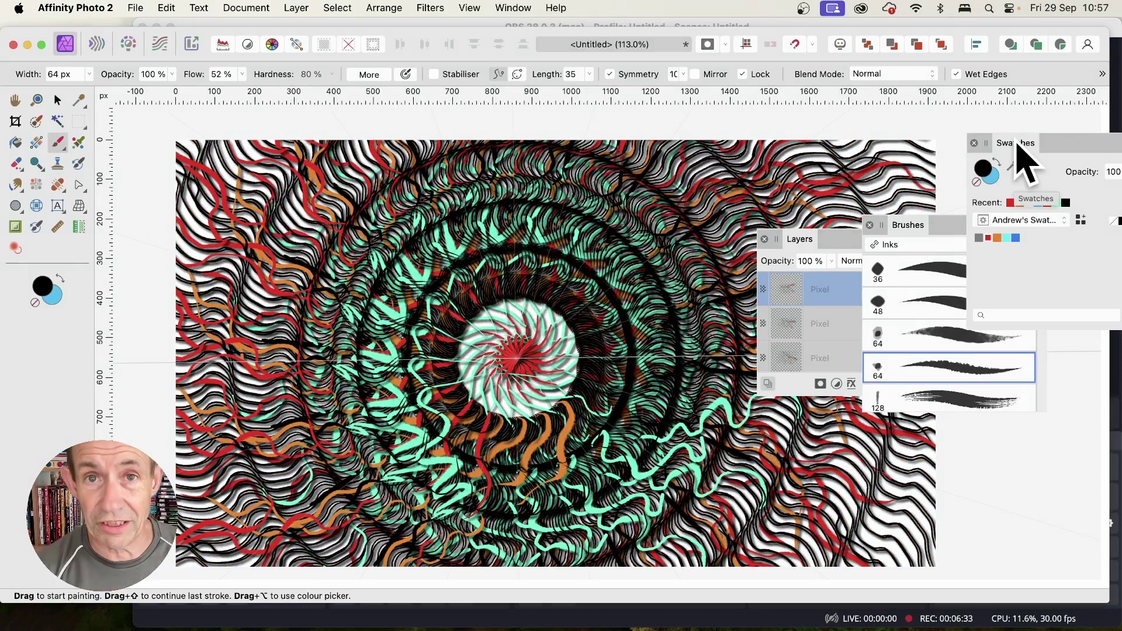
click(1010, 202)
mouse_move(585, 325)
mouse_down()
mouse_move(586, 256)
mouse_move(663, 276)
mouse_move(678, 246)
mouse_move(818, 152)
mouse_up()
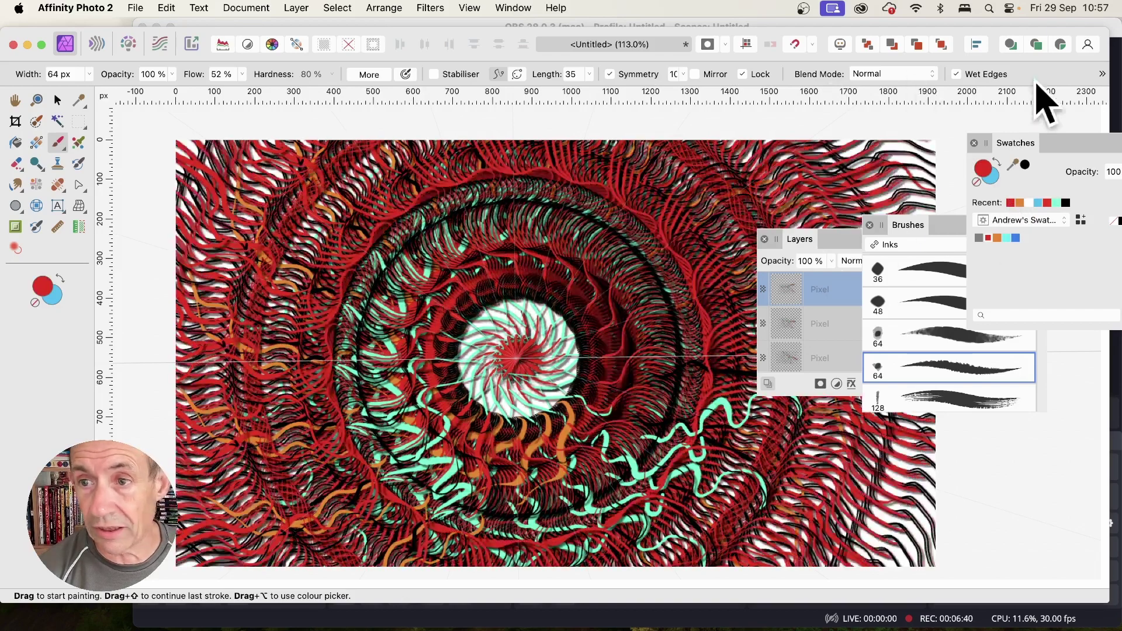
click(1030, 203)
mouse_move(649, 327)
mouse_down()
mouse_move(634, 288)
mouse_move(674, 225)
mouse_move(797, 175)
mouse_move(882, 159)
mouse_move(917, 161)
mouse_move(930, 175)
mouse_up()
drag(562, 352, 526, 358)
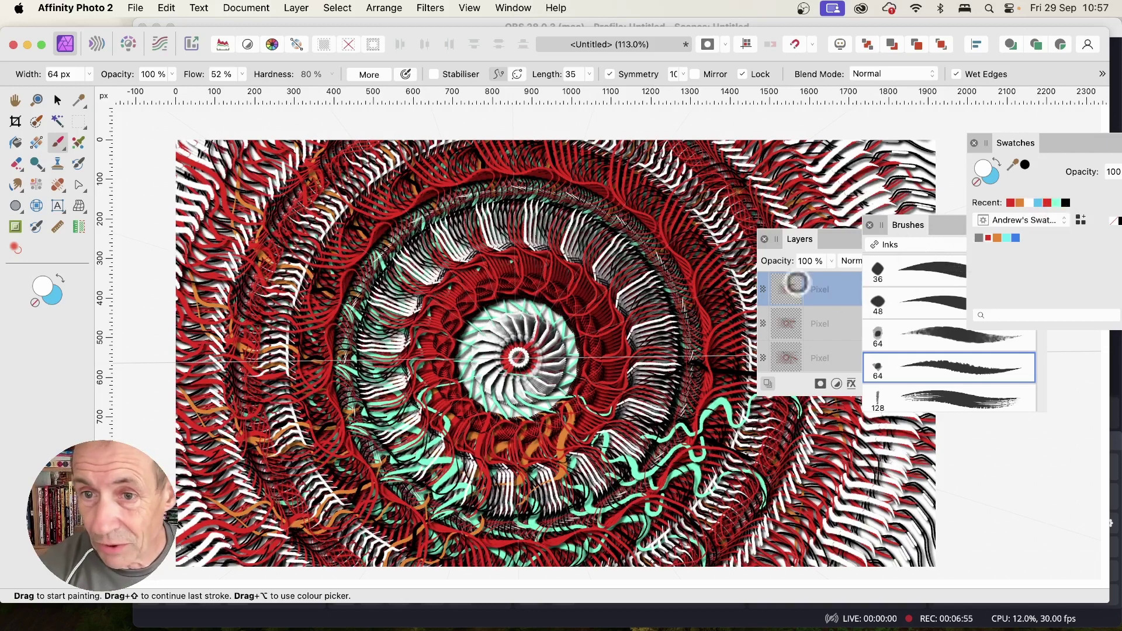
Step: Open the linked layer's effects and toggle its Outer Shadow off and back on to compare the look
drag(826, 245, 818, 238)
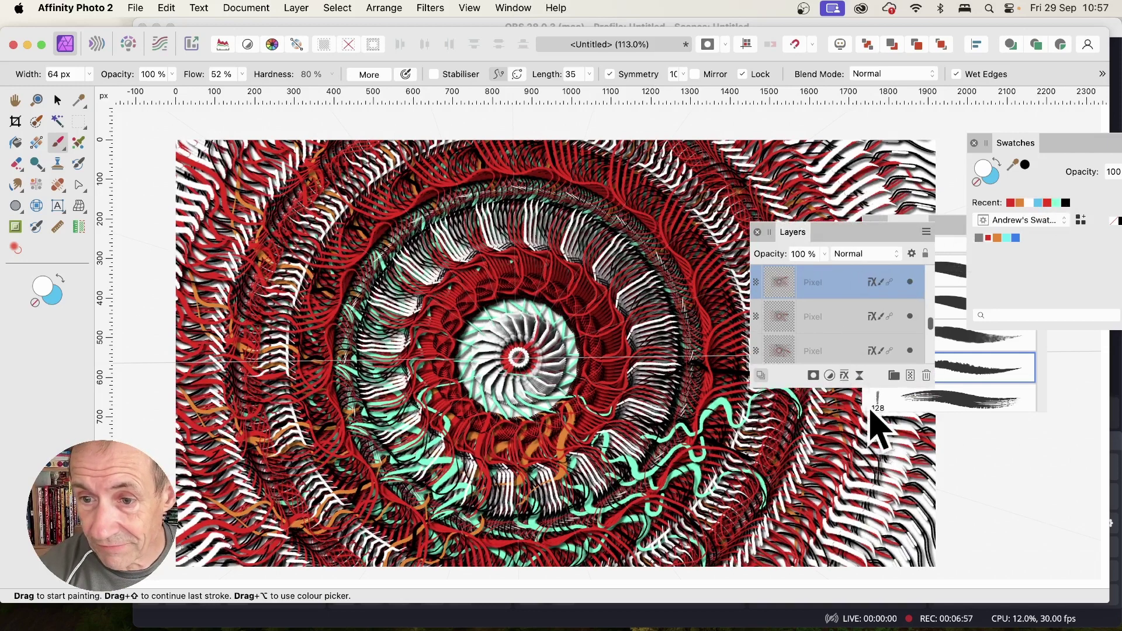
click(843, 375)
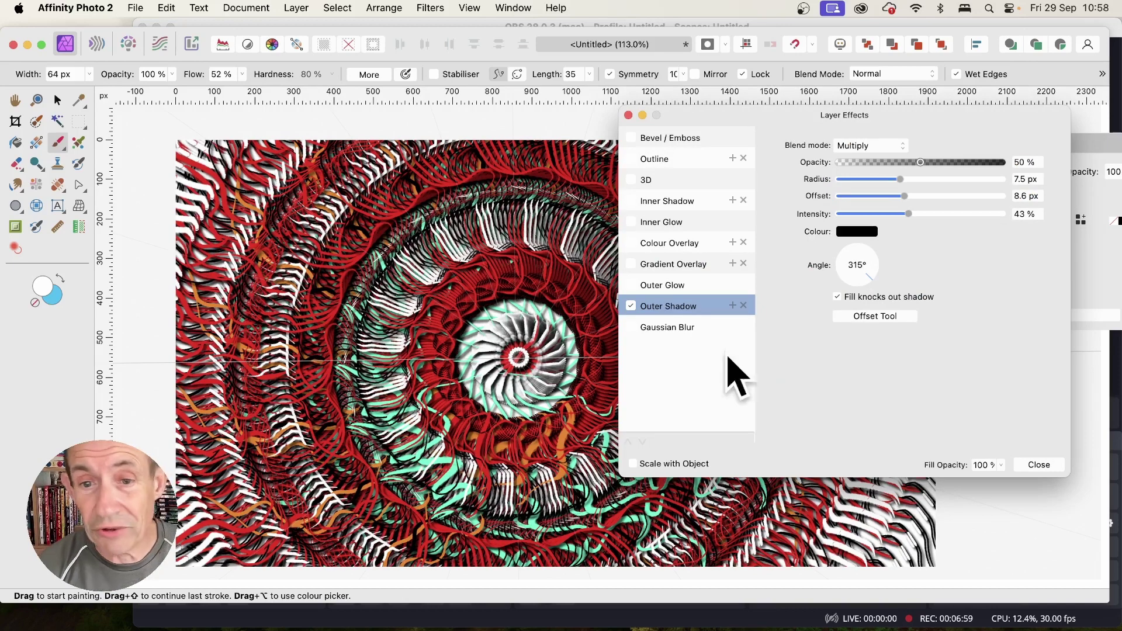
click(631, 305)
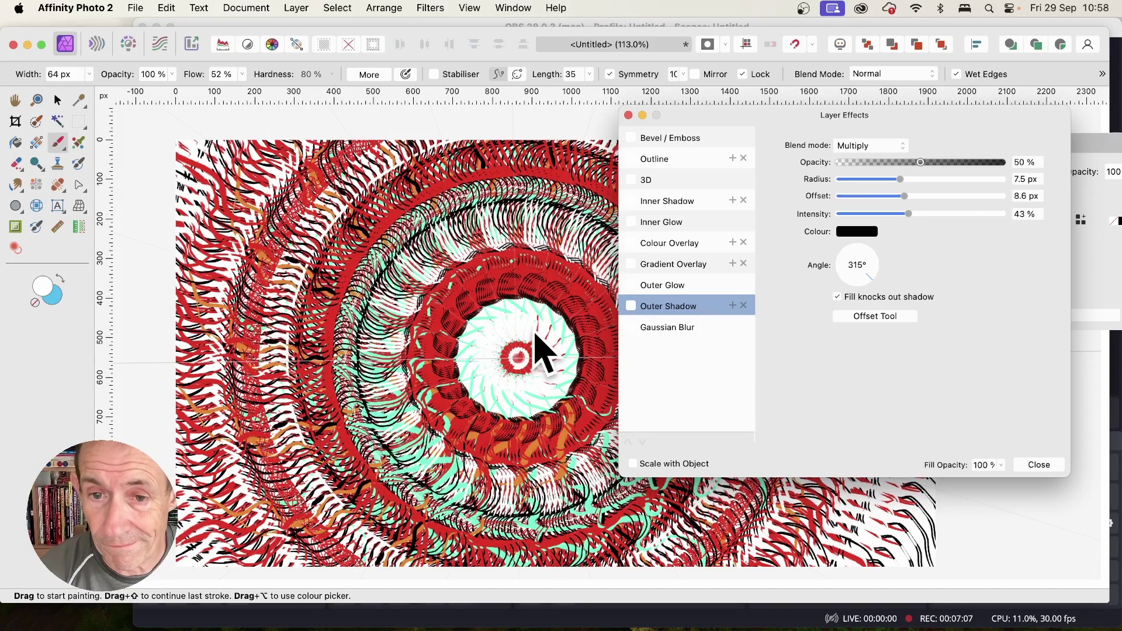
click(632, 305)
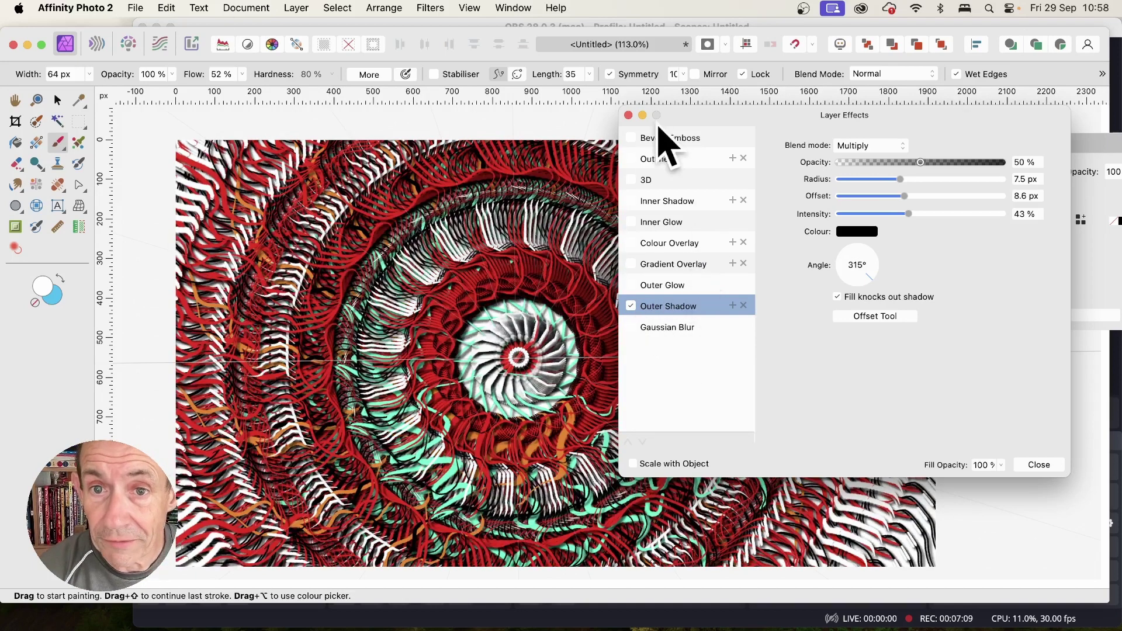
Step: Try the Bevel / Emboss effect and a 3D effect with a 15.1 px radius on the linked layer
click(632, 138)
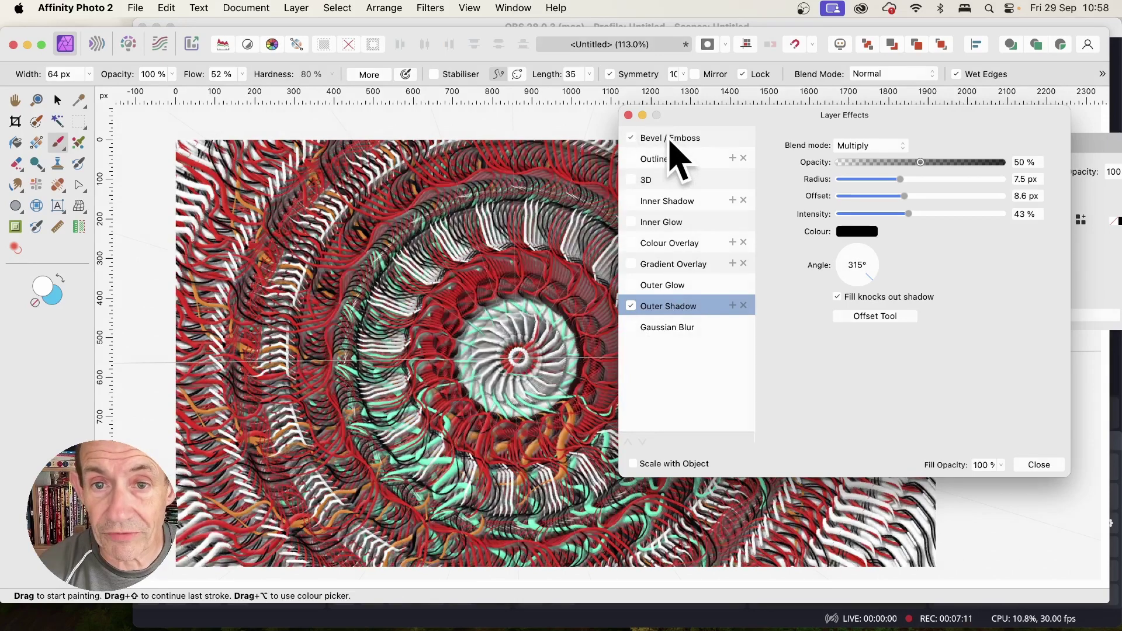
click(631, 139)
click(632, 180)
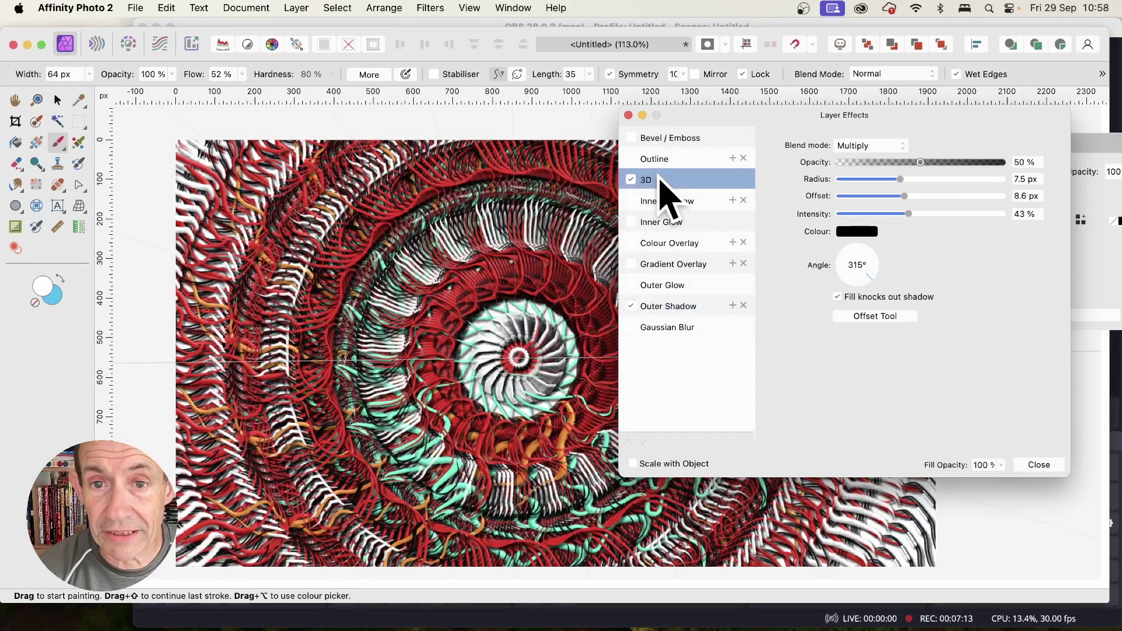
drag(912, 153, 922, 155)
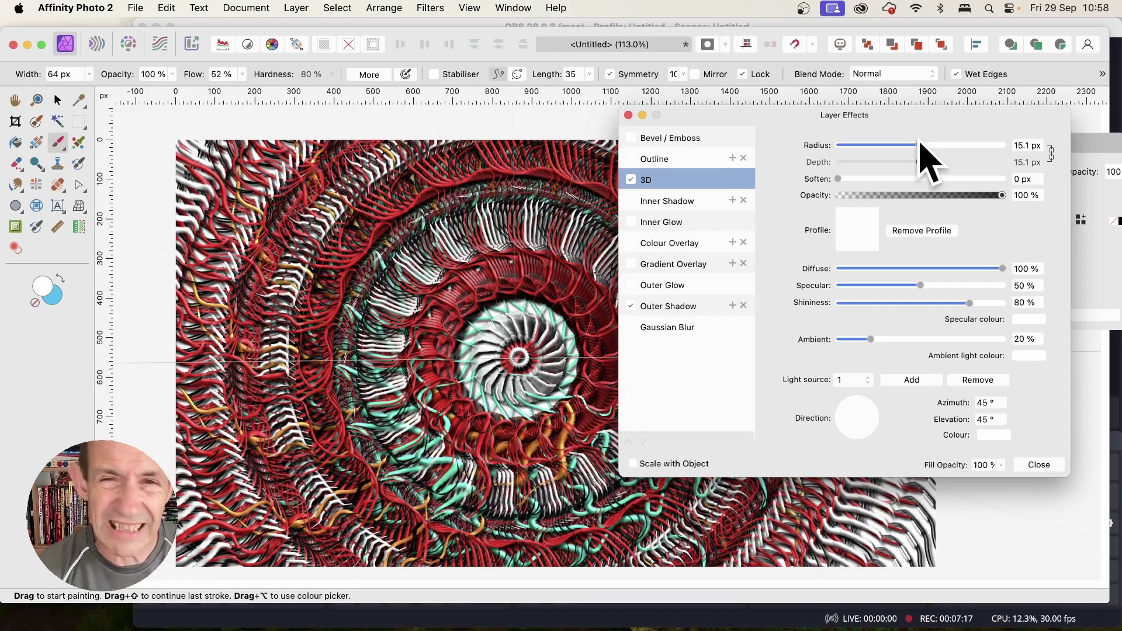
click(631, 179)
click(1046, 466)
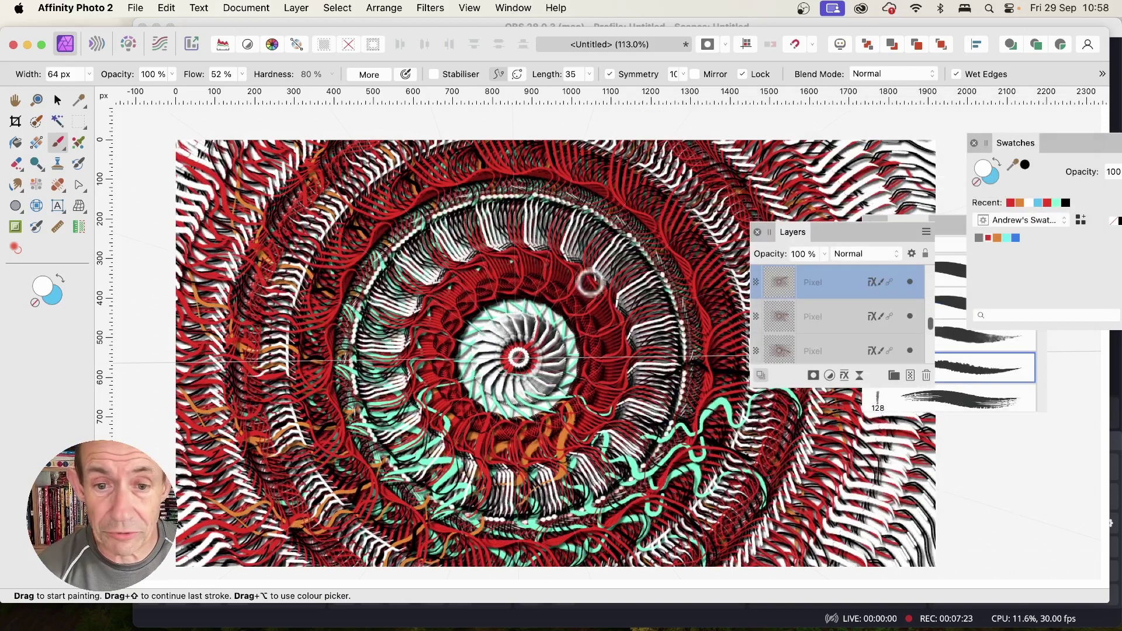
Step: Paint a white symmetrical stroke near the centre, set the symmetry to 4 and add white and blue wavy strokes
drag(533, 326, 599, 290)
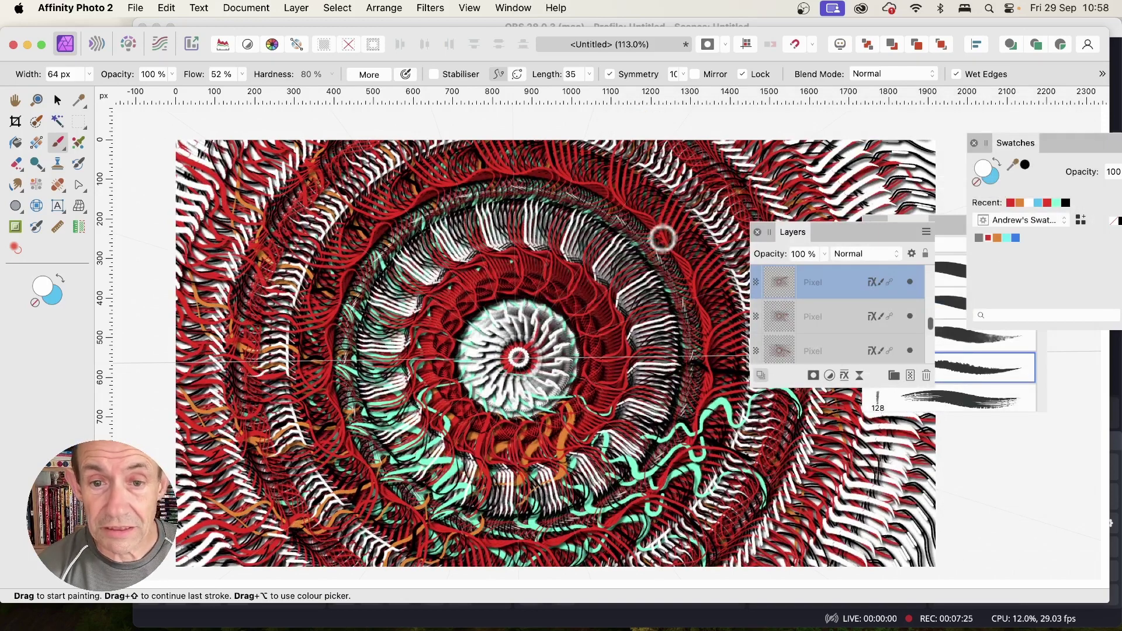
click(685, 76)
drag(681, 89, 665, 91)
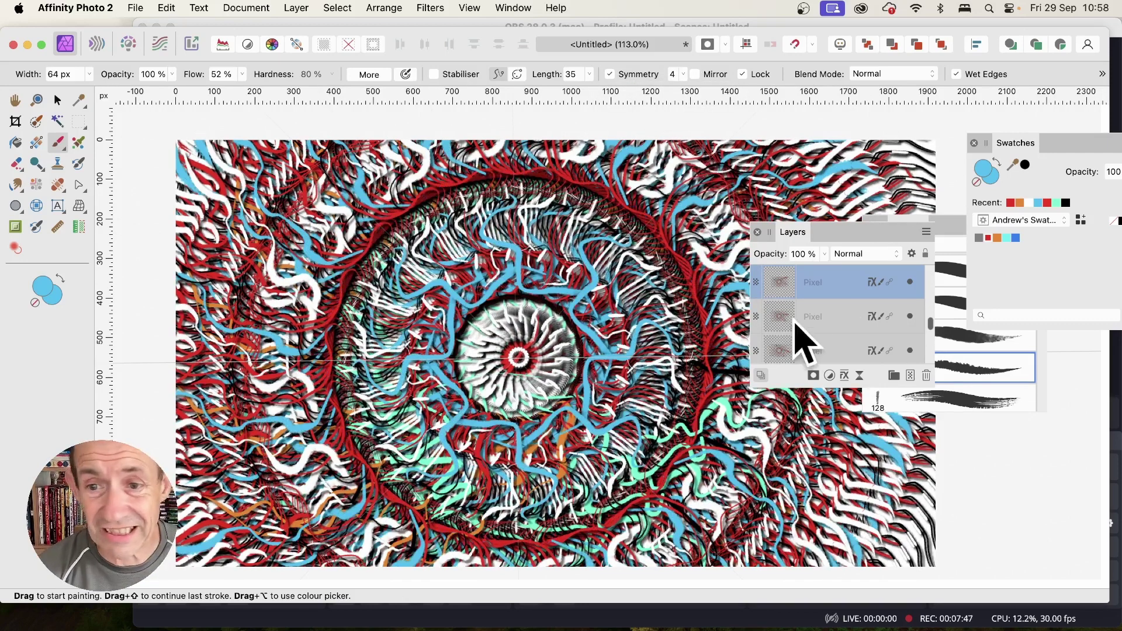
Step: Start a Deform distortion on the selected linked layer with its linear constraints set to Similarity
click(430, 7)
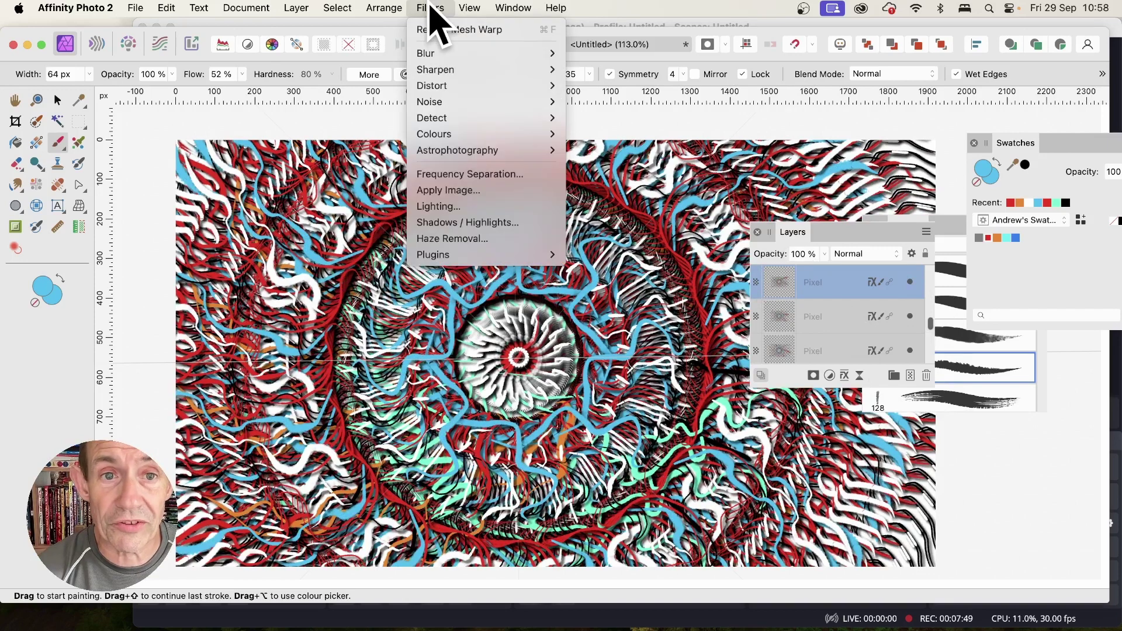
mouse_move(433, 86)
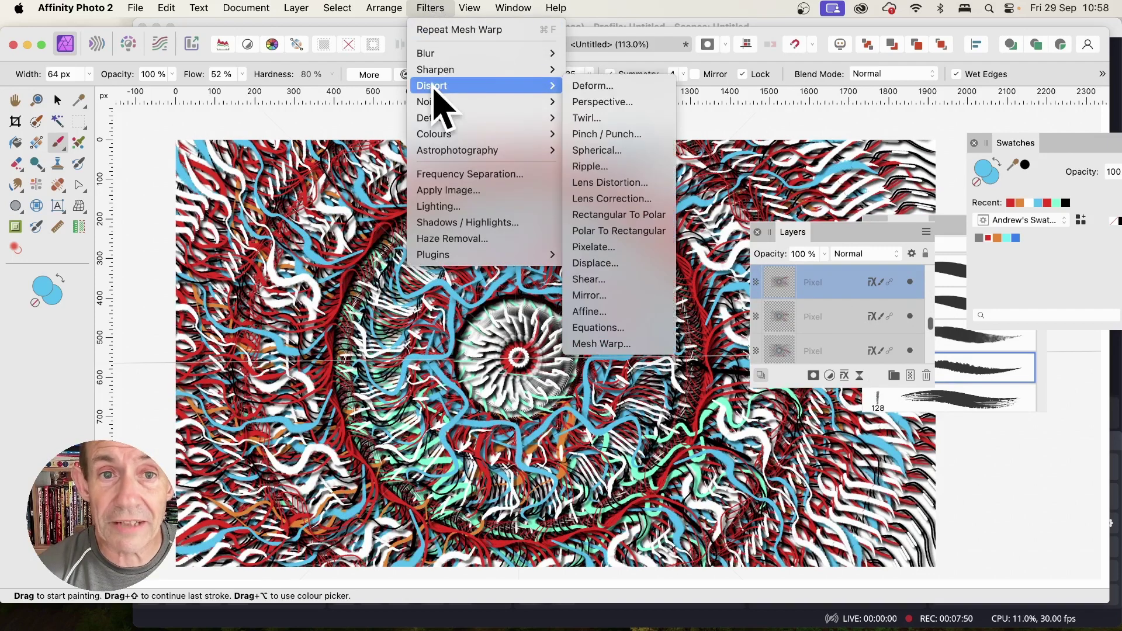
click(590, 88)
click(532, 277)
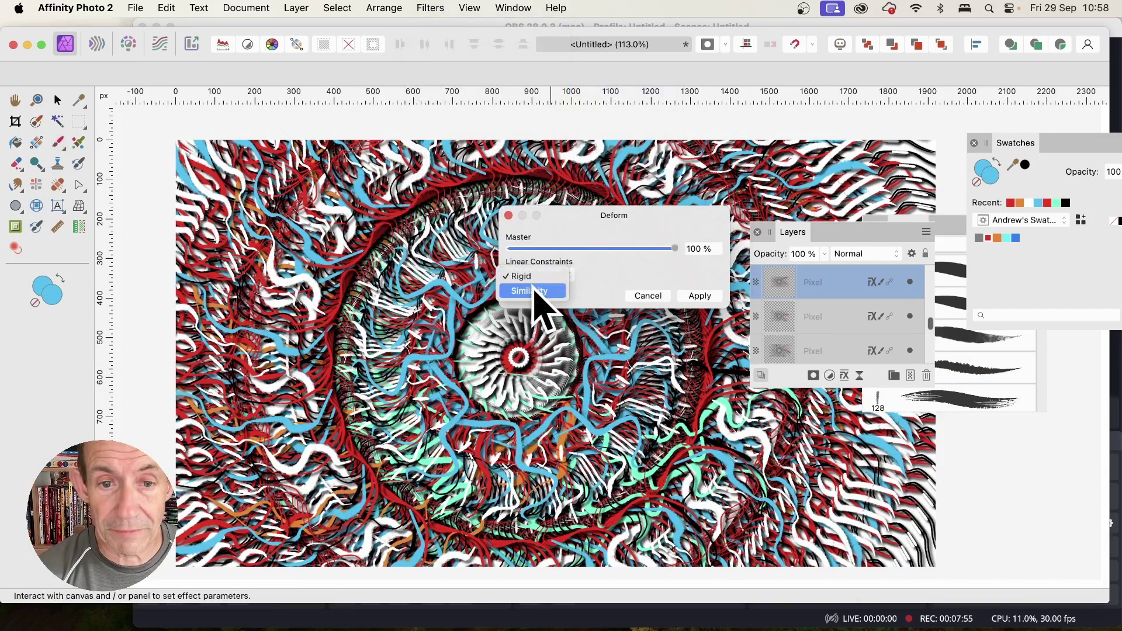
click(536, 290)
Step: Place three deform handles on the ring's upper-left part, pull the lowest one outward, and apply the deformation
click(402, 242)
click(471, 193)
click(442, 302)
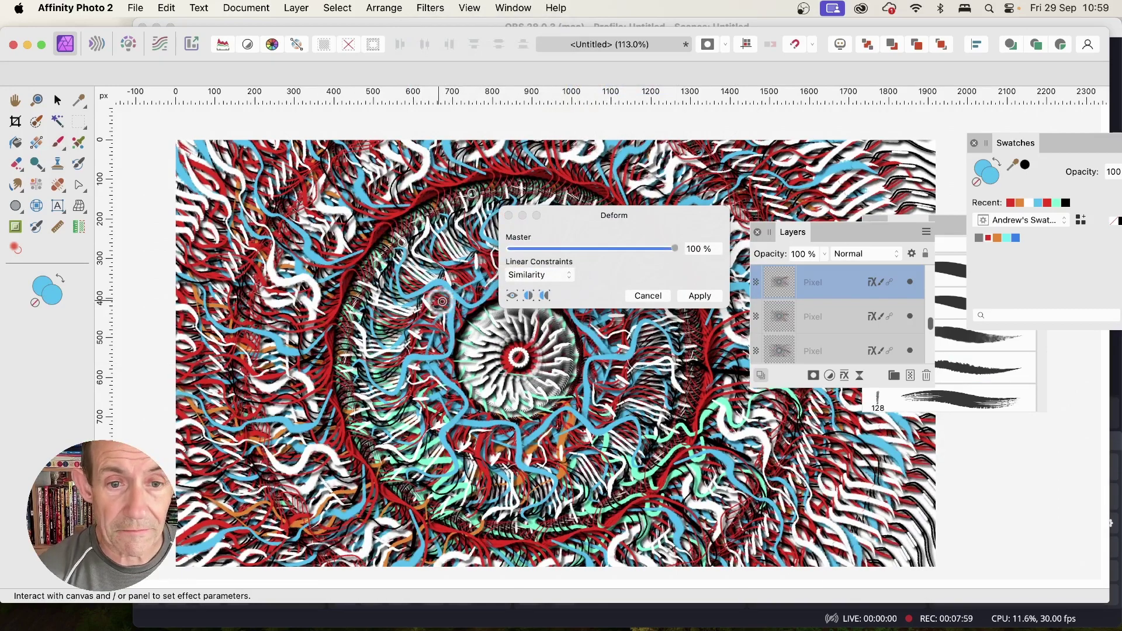
drag(443, 302, 282, 334)
click(699, 295)
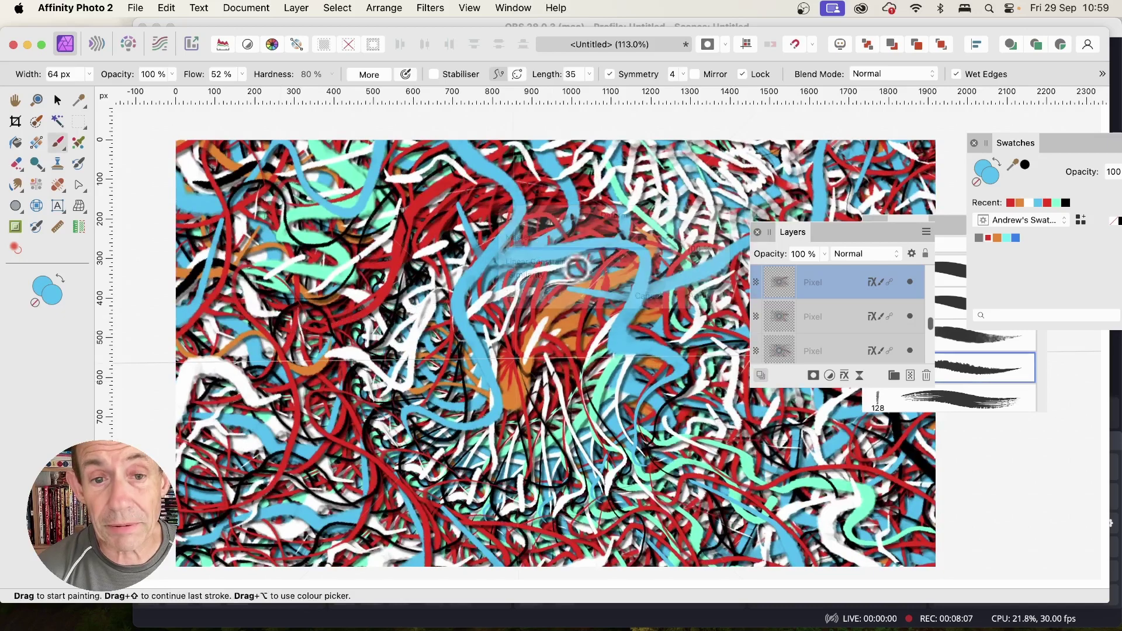